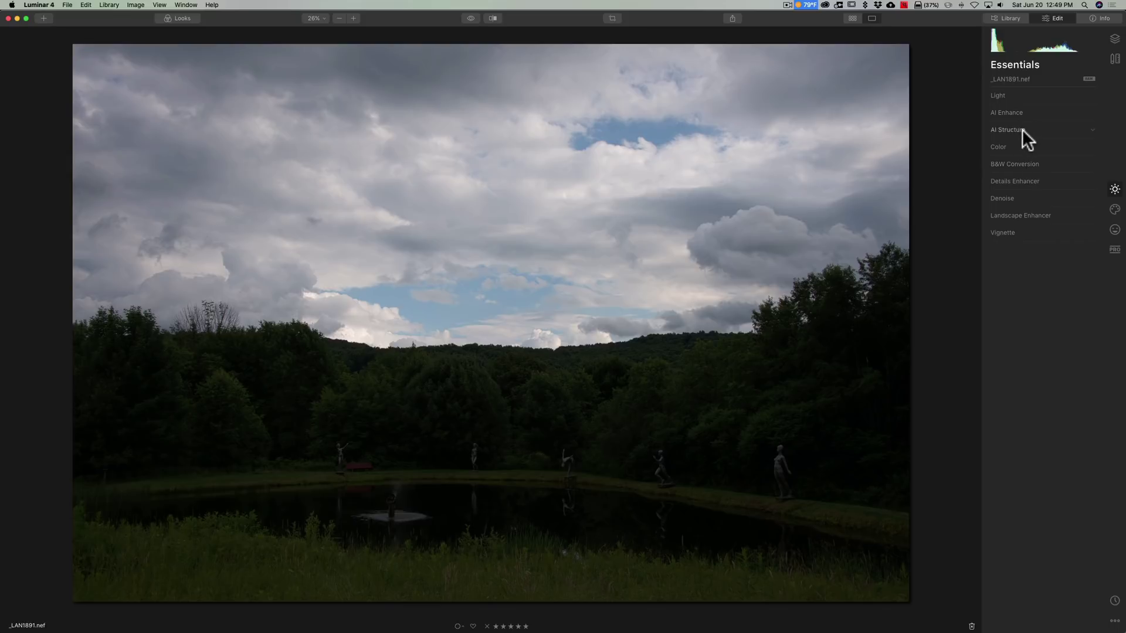
- Check B&W Conversion's mask options, then show the Layers panel with the _LAN1891.nef base layer
click(1021, 165)
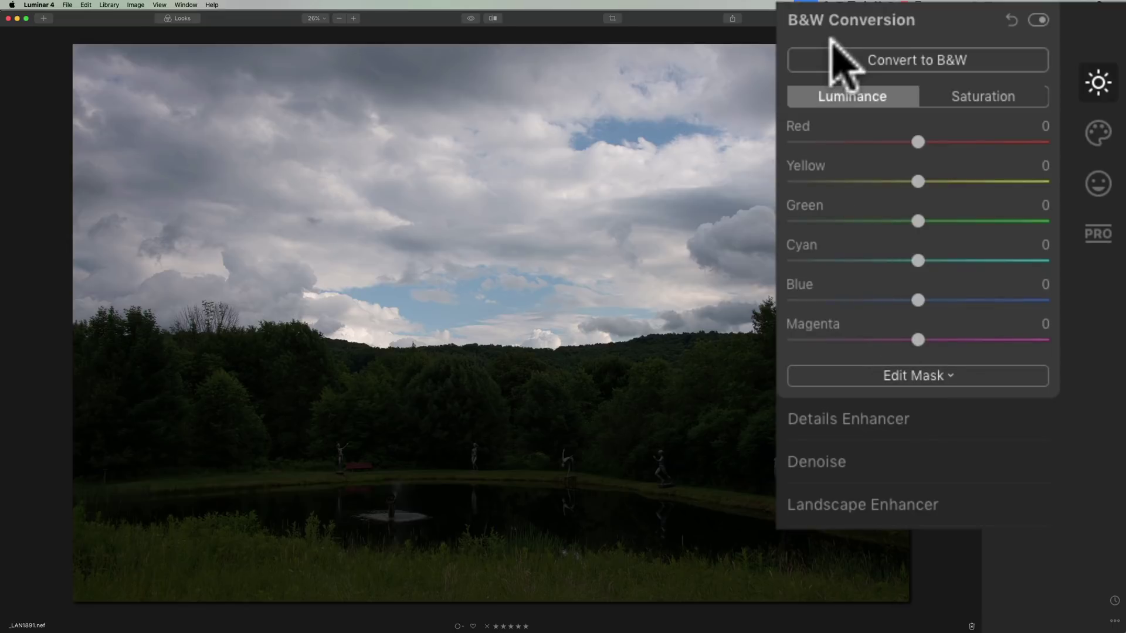
click(909, 375)
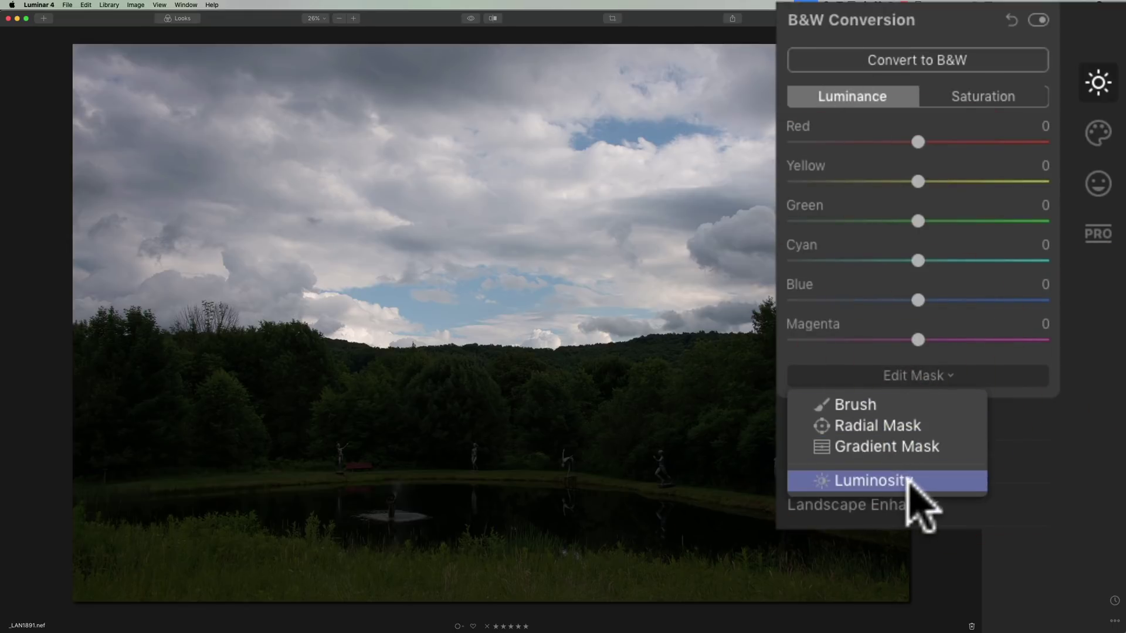
click(1073, 305)
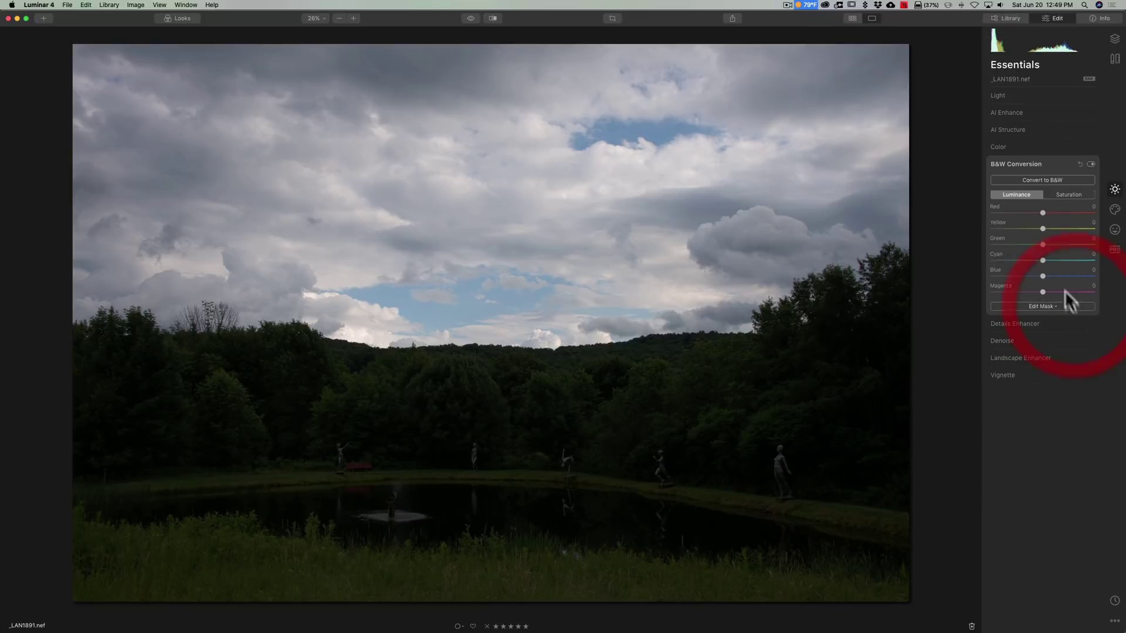
click(1032, 158)
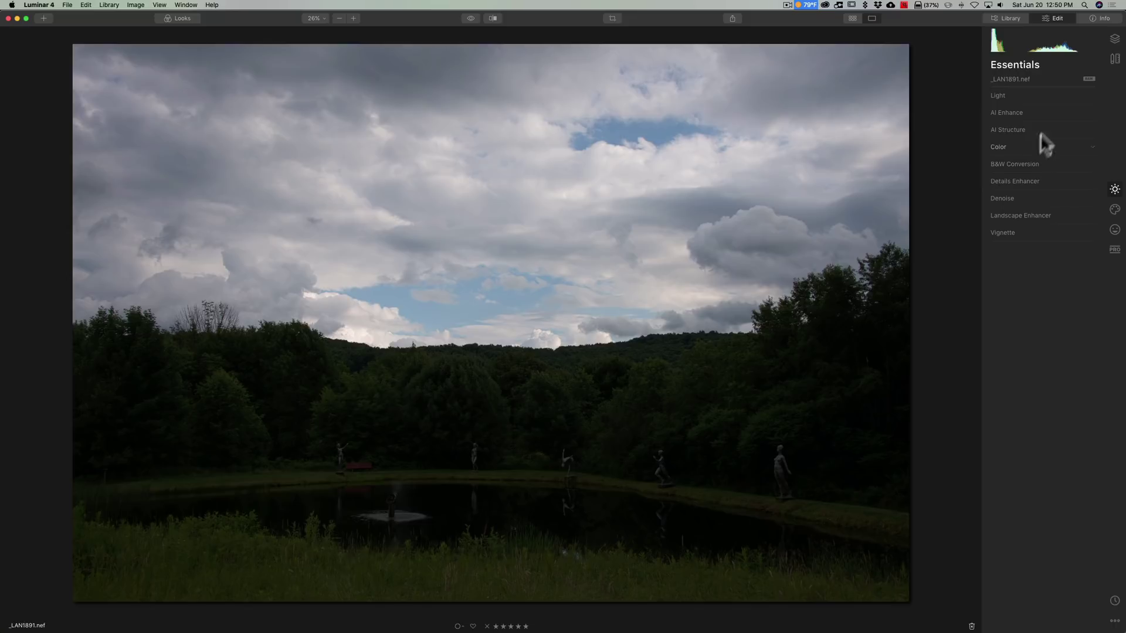
click(1113, 40)
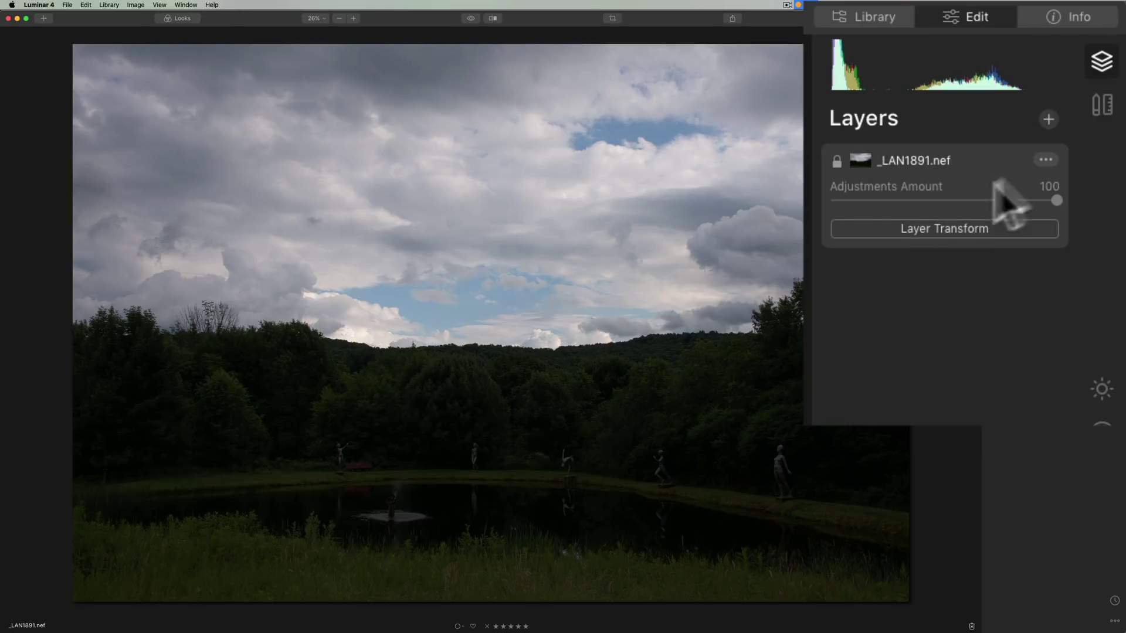
- Duplicate _LAN1891.nef and apply a luminosity mask to Copy of _LAN1891.nef
click(1044, 159)
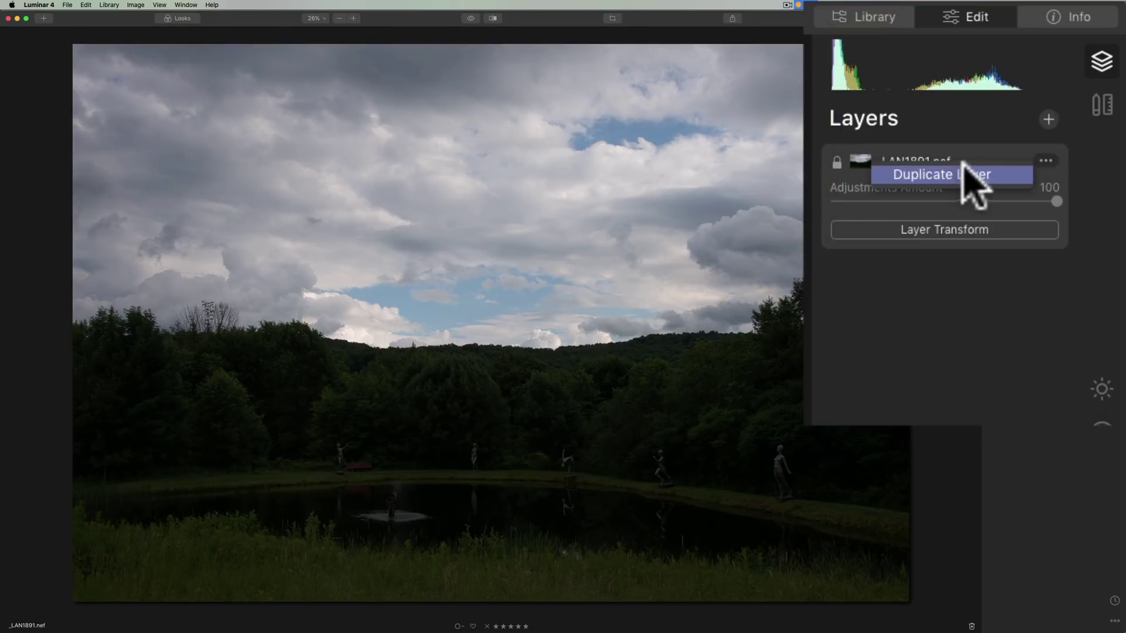
click(949, 175)
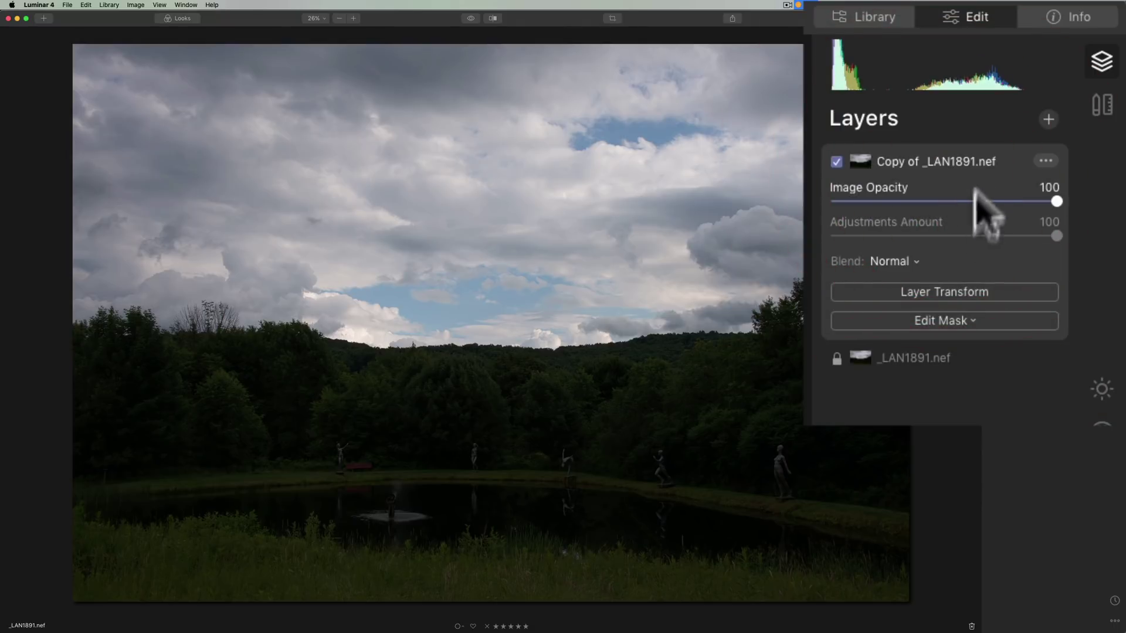
click(960, 322)
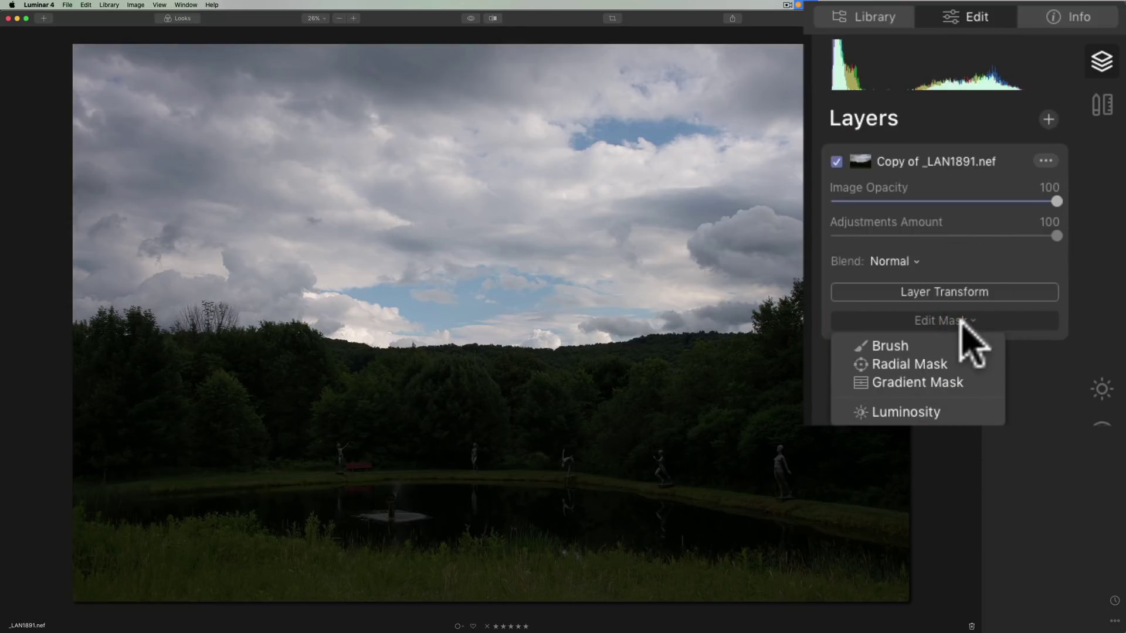
click(906, 412)
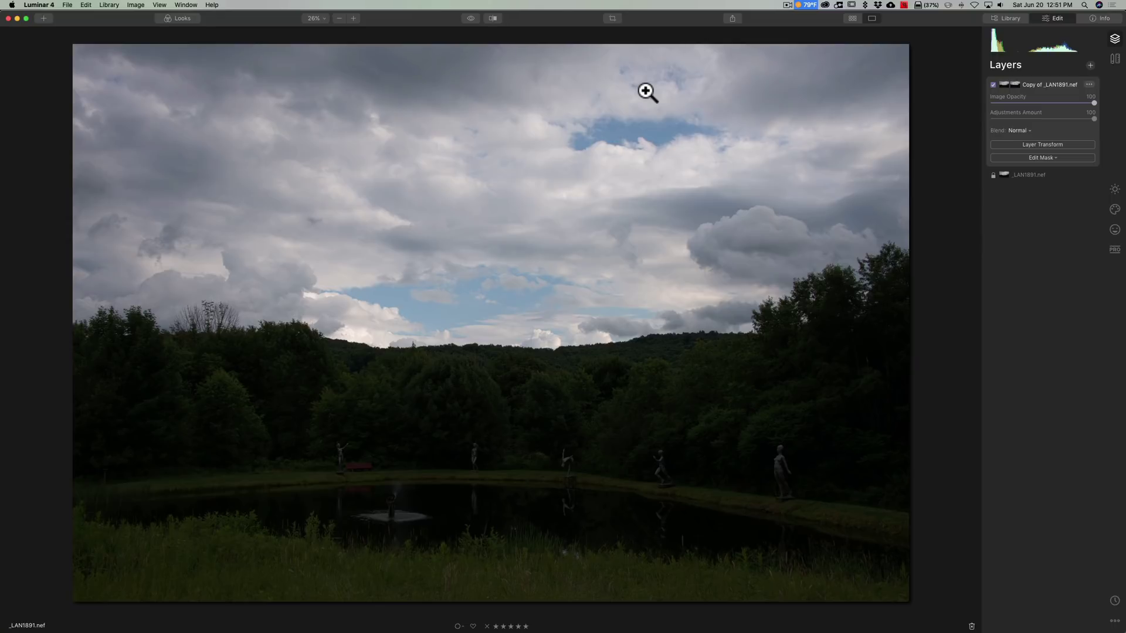
- Invert the luminosity mask on Copy of _LAN1891.nef from its layer menu
click(1089, 84)
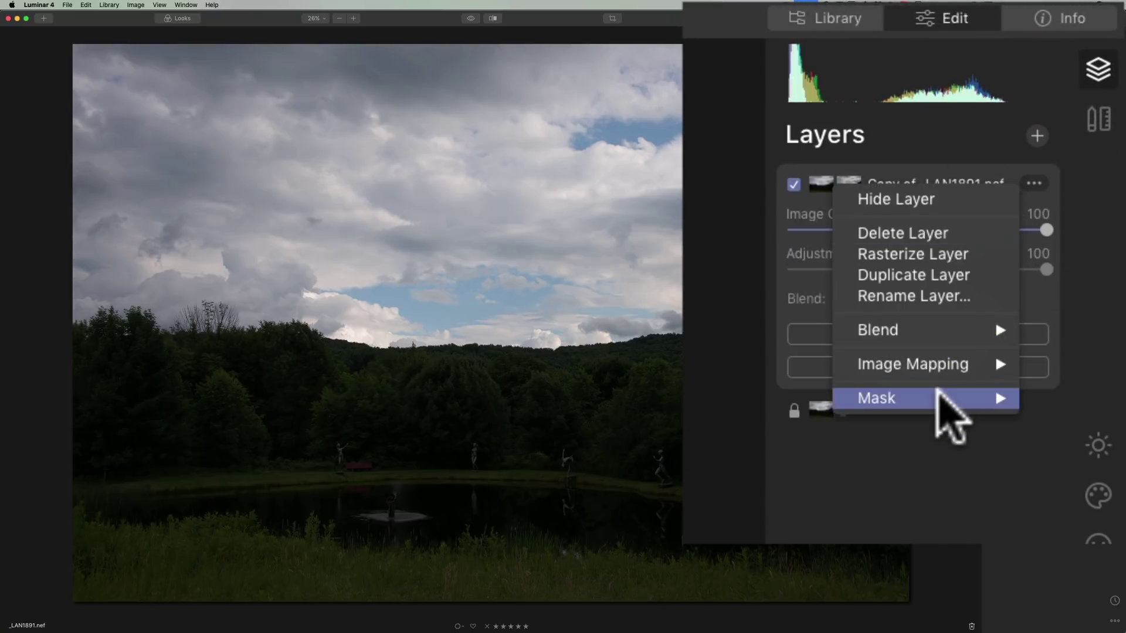
mouse_move(936, 396)
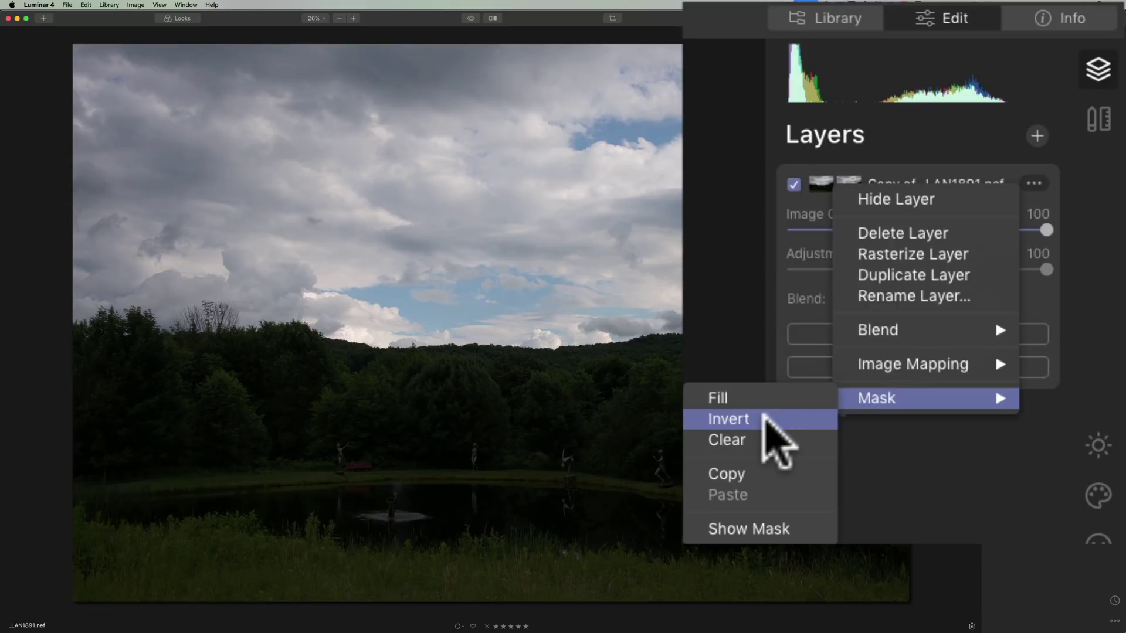
click(765, 418)
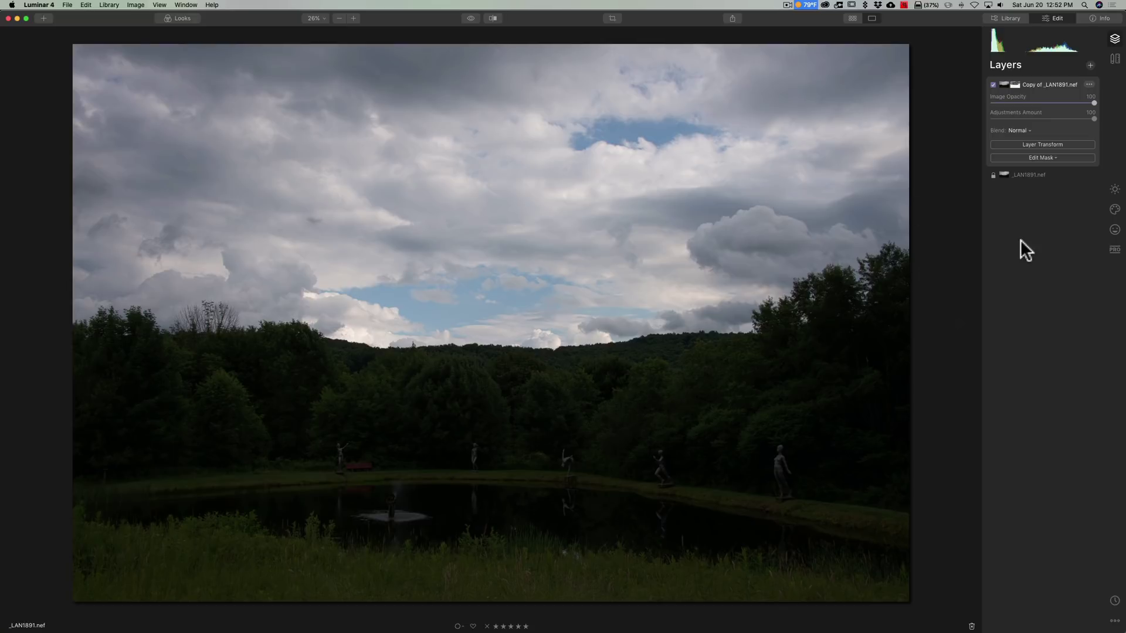
- In Essentials Light on the masked copy, set Shadows to 90 and Blacks to -17
click(1114, 193)
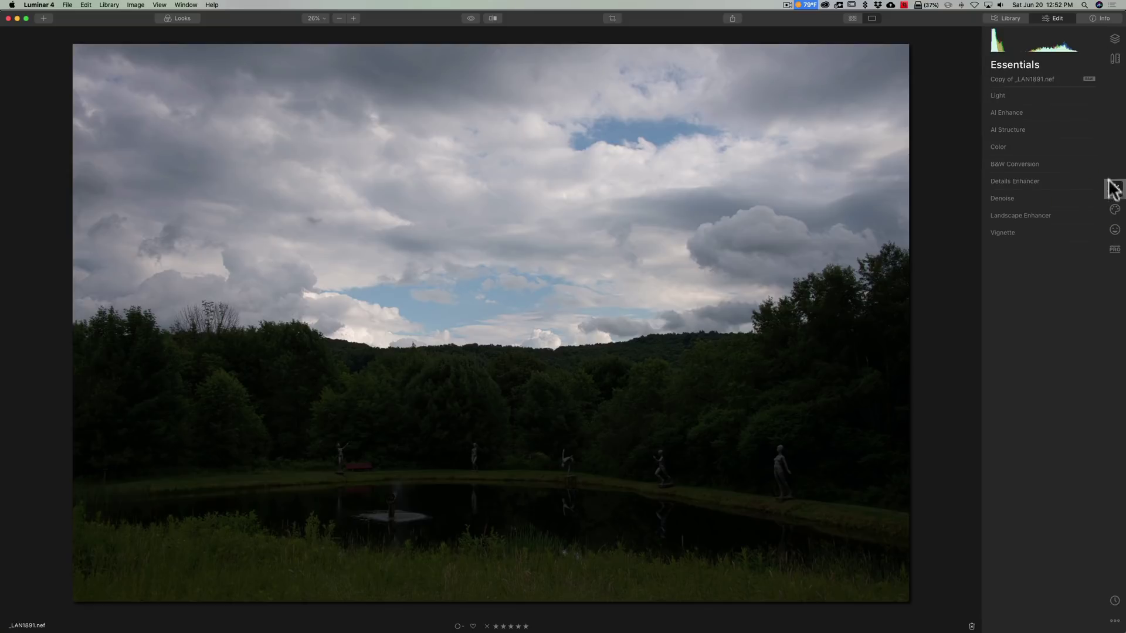
click(1047, 94)
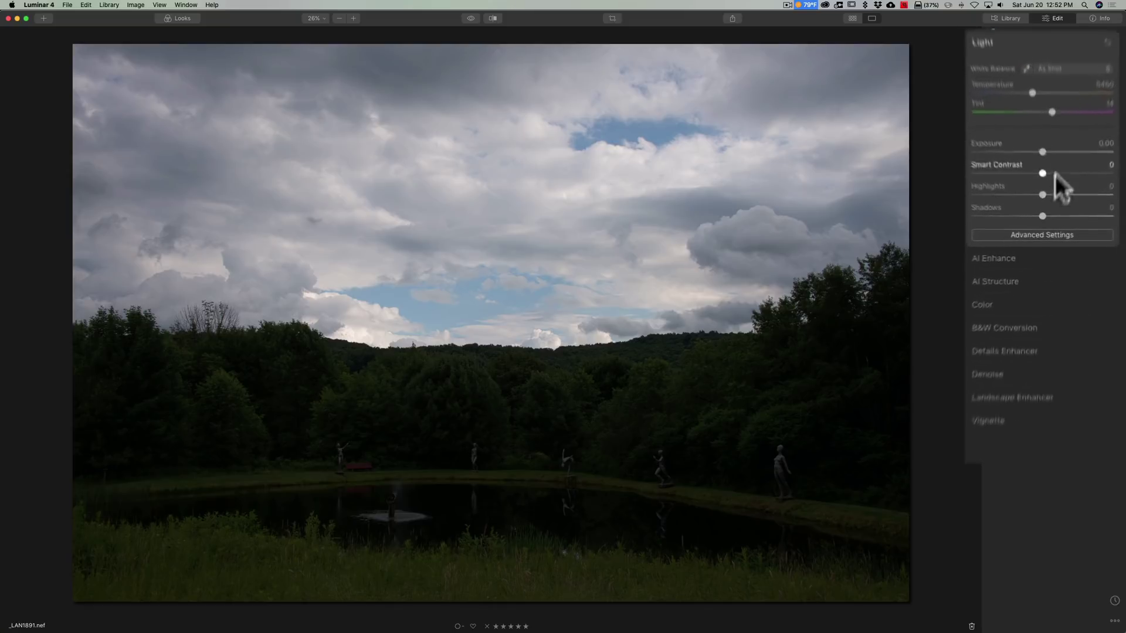
drag(1042, 217, 1073, 216)
mouse_move(1059, 256)
mouse_down()
mouse_move(1071, 256)
mouse_move(1040, 256)
mouse_move(1117, 259)
mouse_move(1101, 260)
mouse_up()
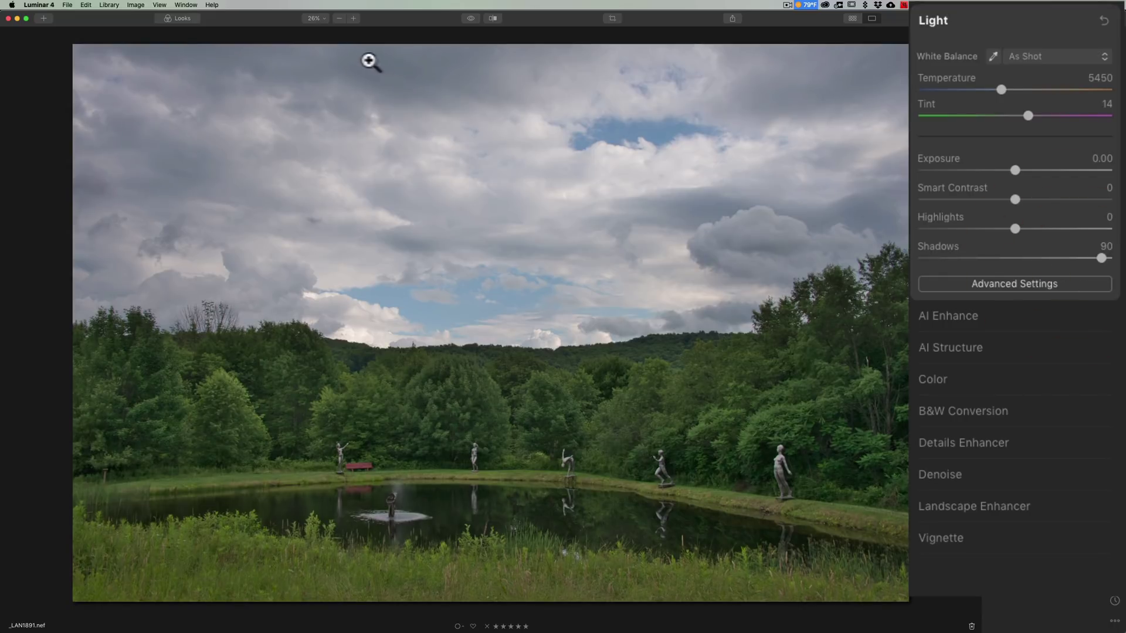
click(1017, 283)
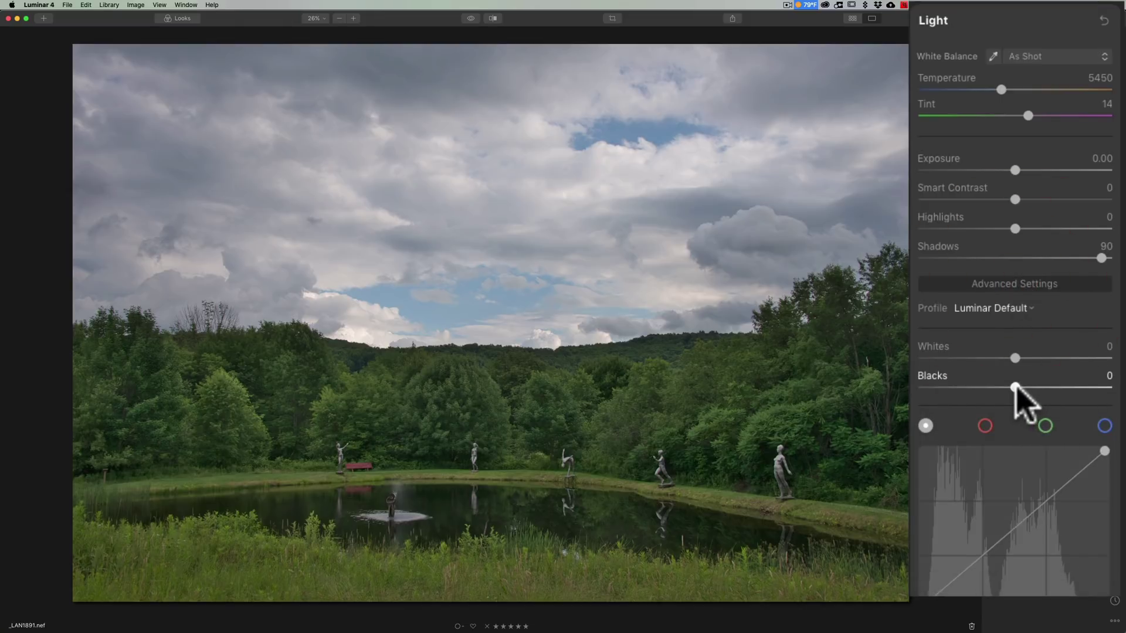
key(alt)
drag(1014, 387, 997, 388)
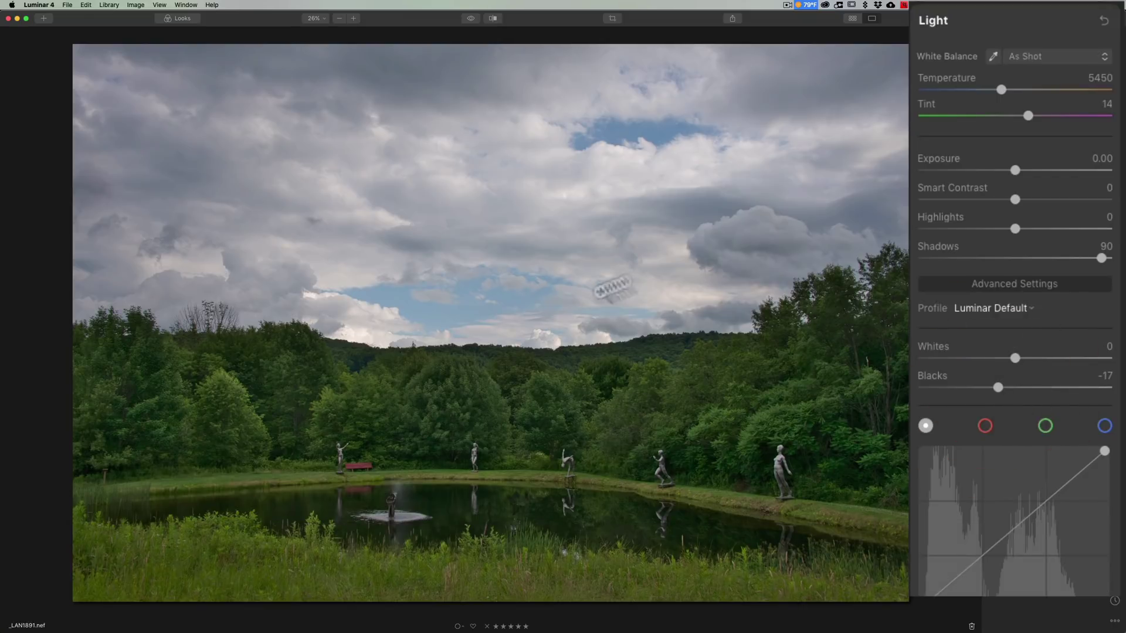
click(1027, 38)
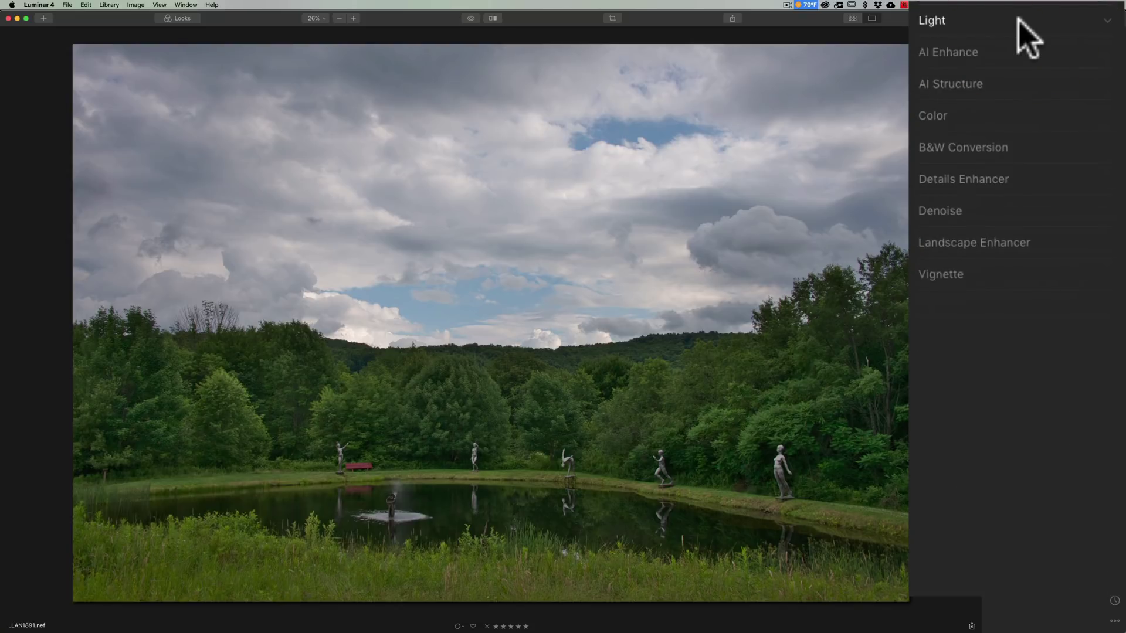
- In Color's advanced settings, set yellow luminance 71, green luminance 81 and green saturation 13
click(1043, 141)
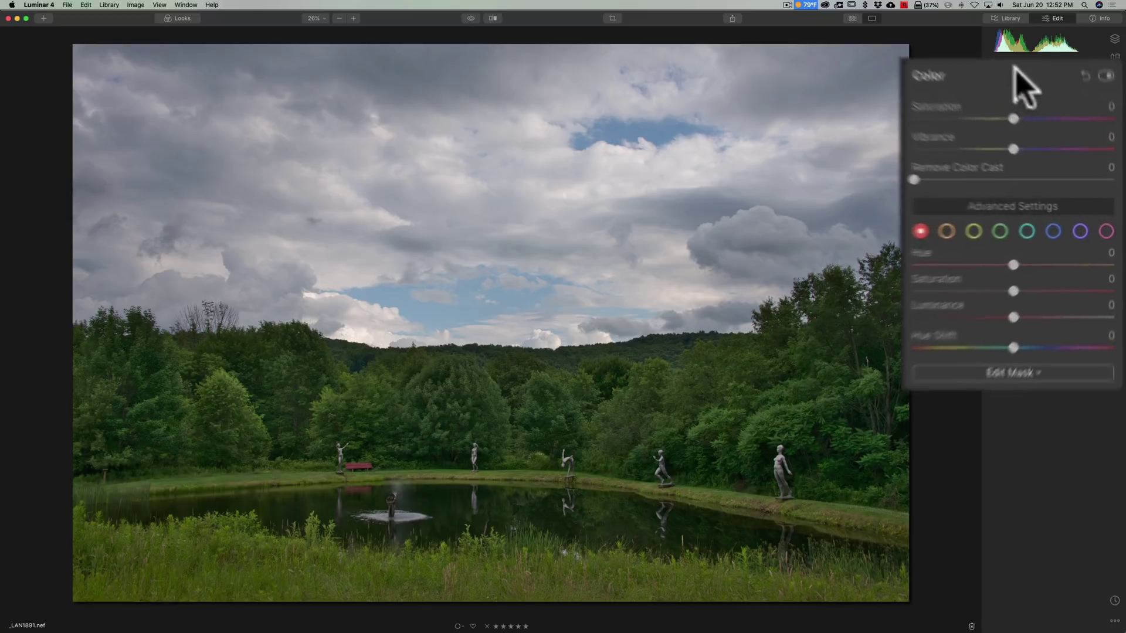
click(927, 234)
drag(979, 345, 1069, 345)
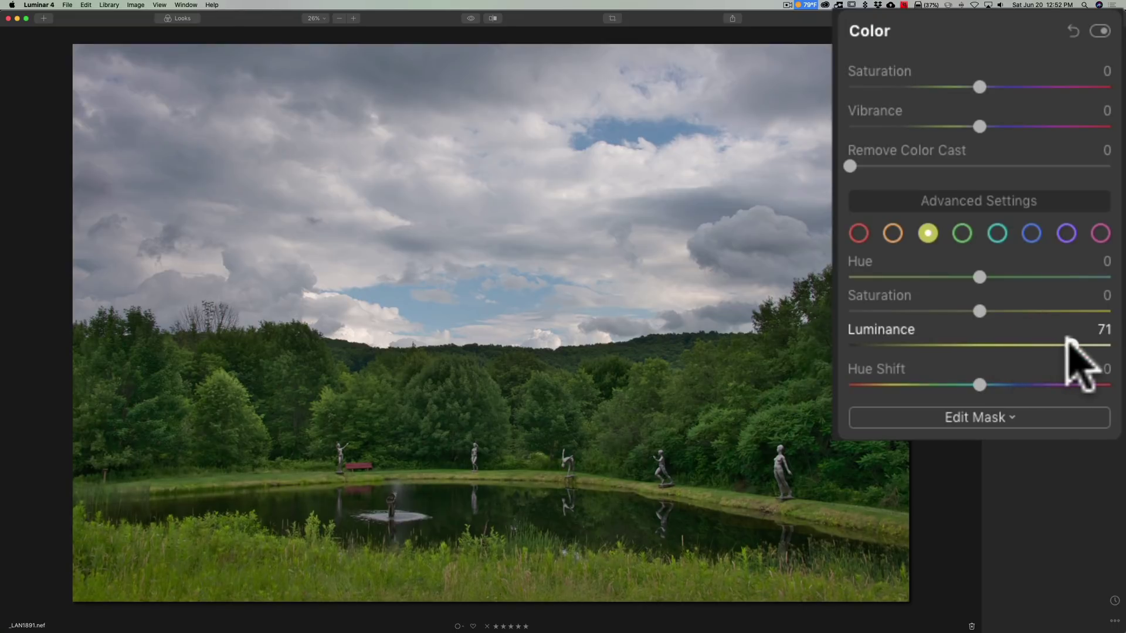
click(962, 233)
drag(979, 346, 1083, 346)
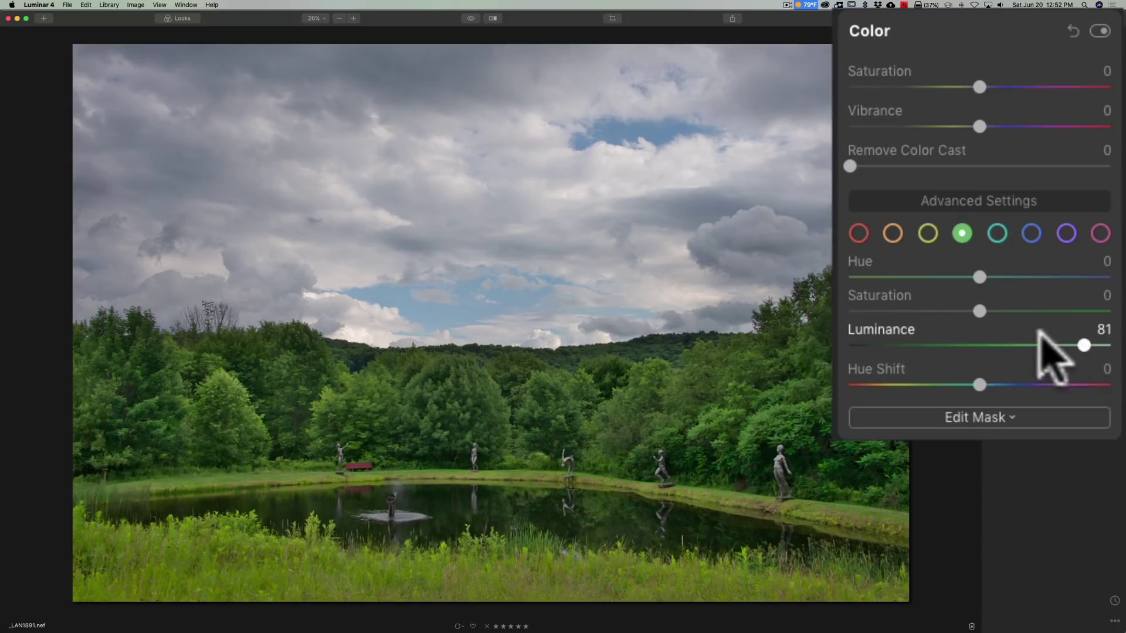
drag(979, 312, 997, 311)
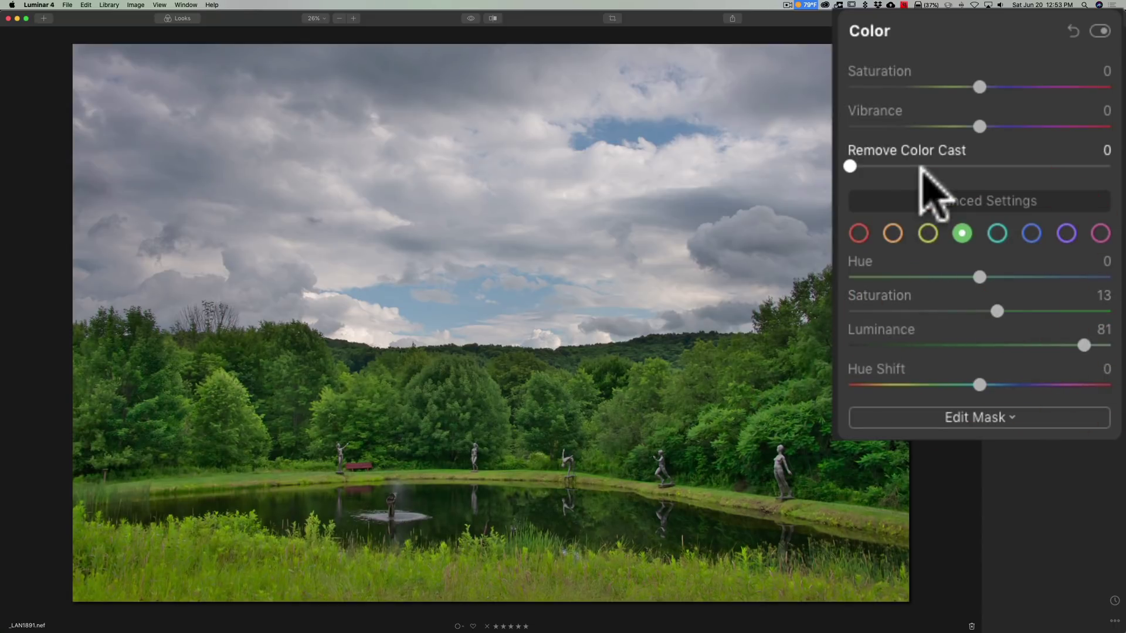
click(973, 47)
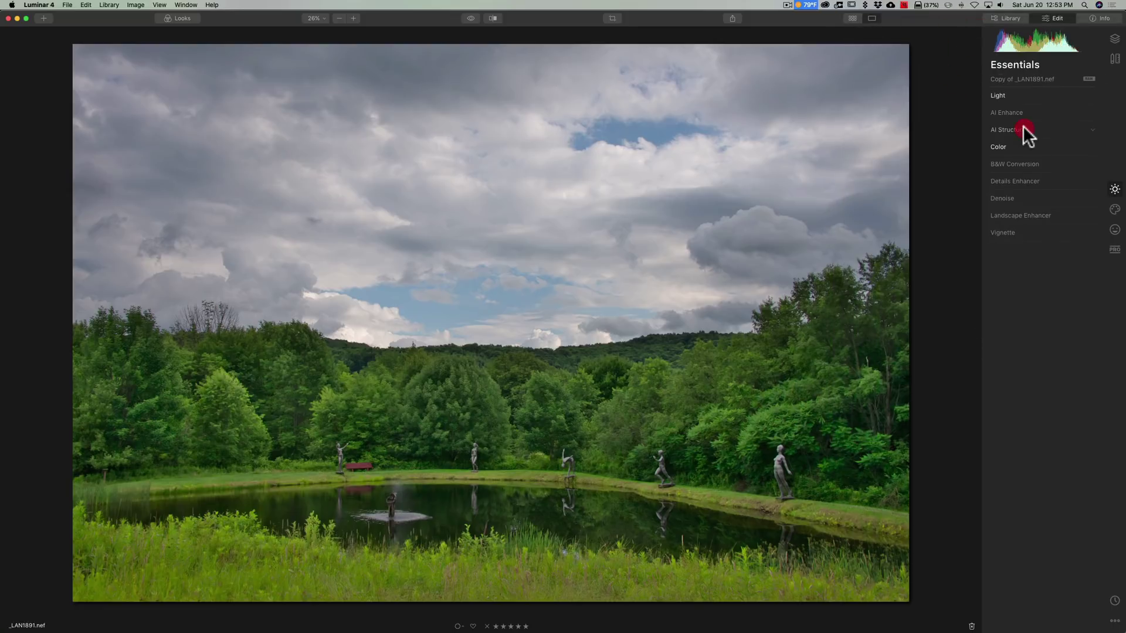
- Set AI Structure Amount to 24 and Boost to 9 on the copy layer
click(1022, 127)
drag(1042, 152, 1013, 146)
drag(850, 185, 853, 183)
drag(992, 168, 1004, 164)
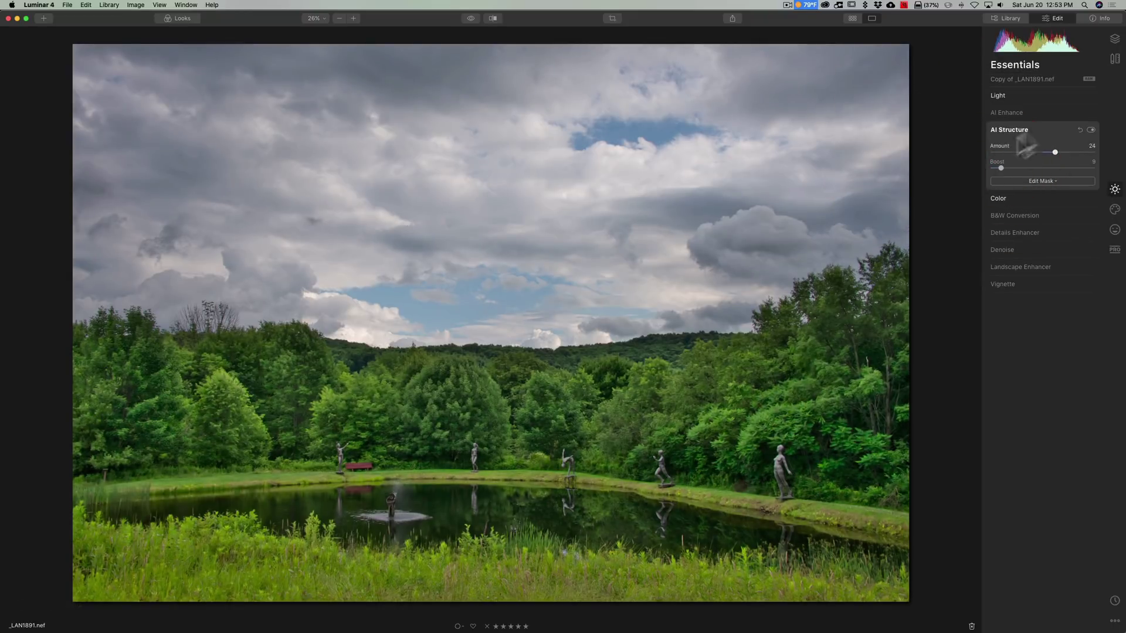
click(1043, 126)
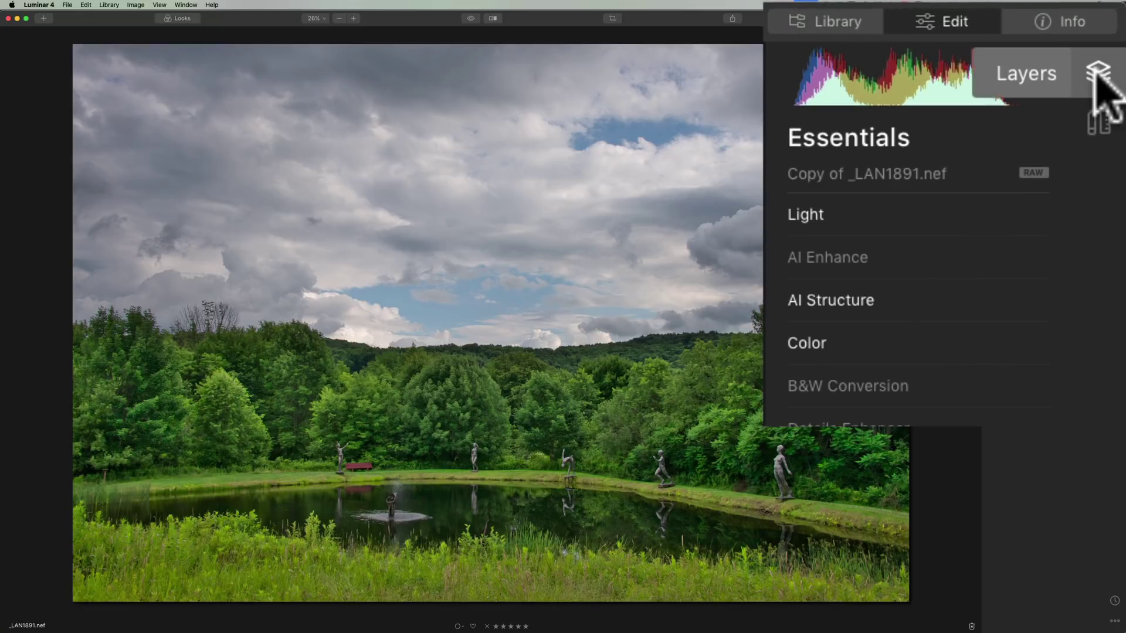
- Add Adjustment Layer 1 above the copy layer and apply a luminosity mask to it
click(1098, 73)
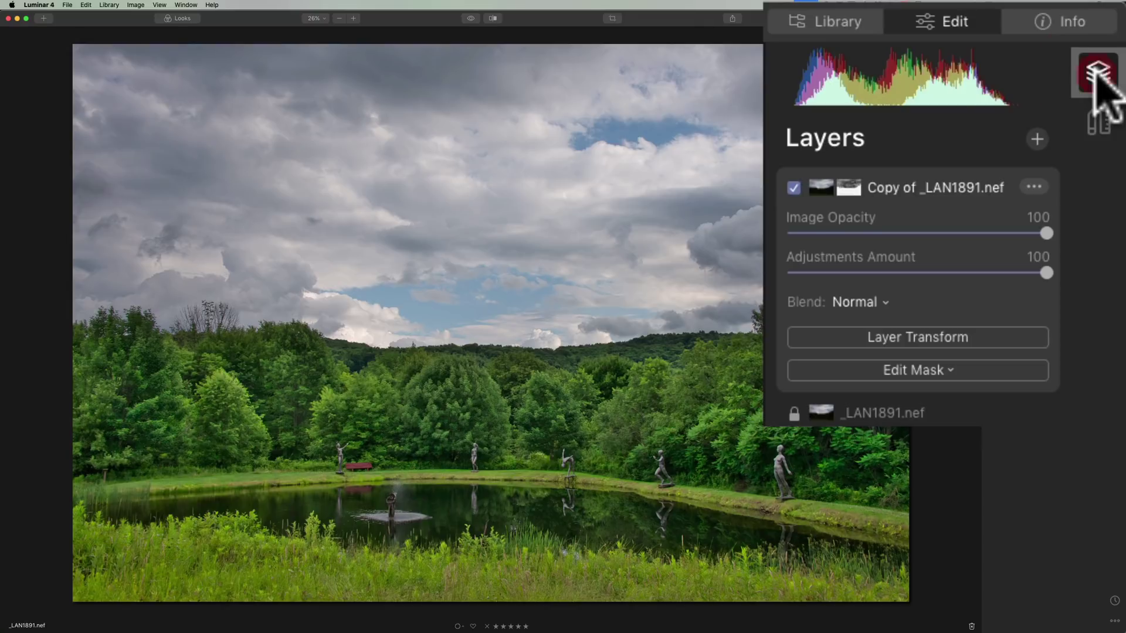
click(1036, 138)
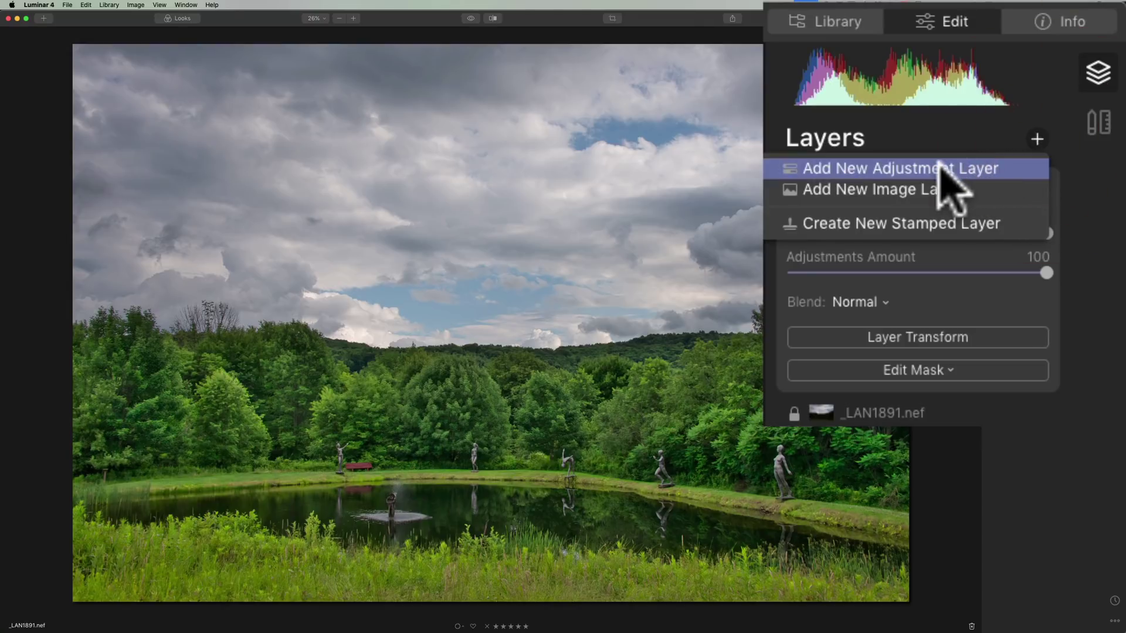
click(919, 168)
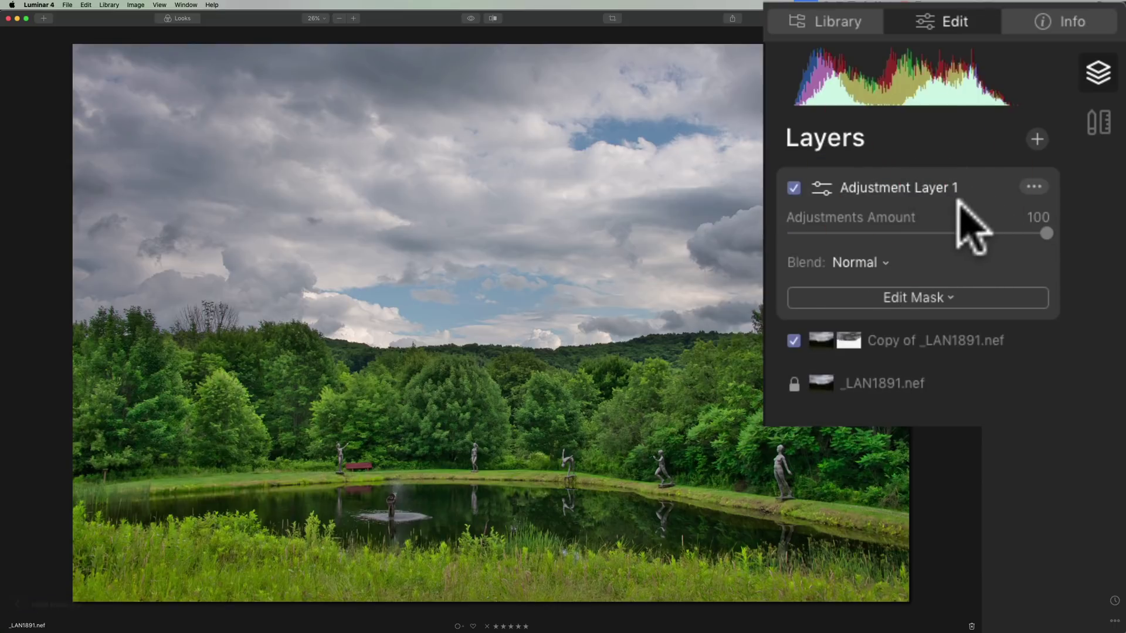
click(928, 293)
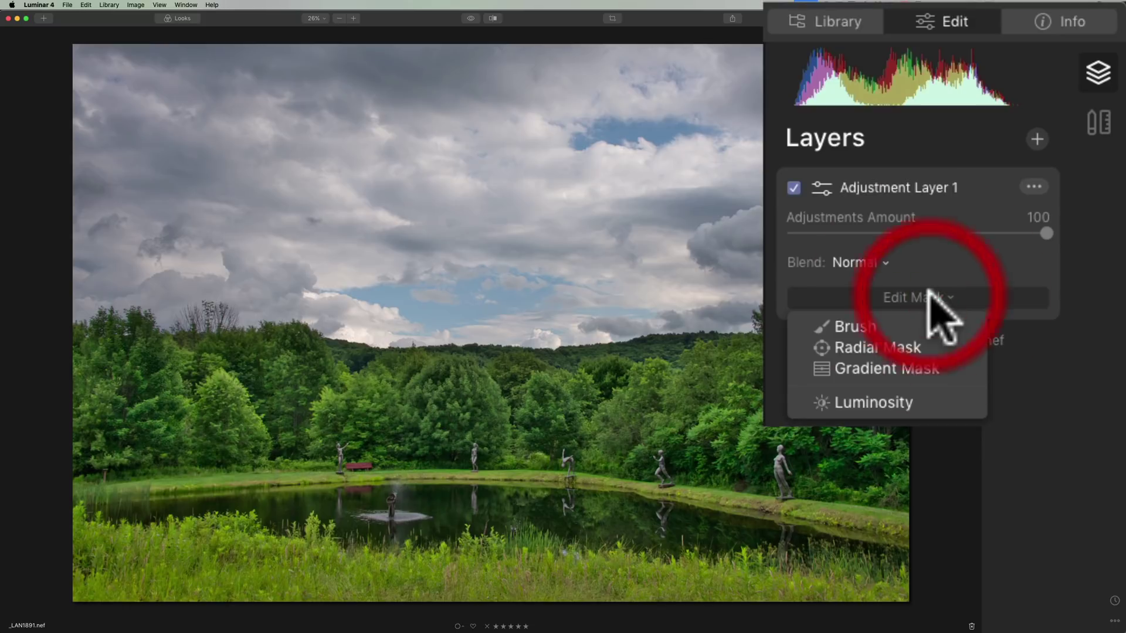
click(888, 402)
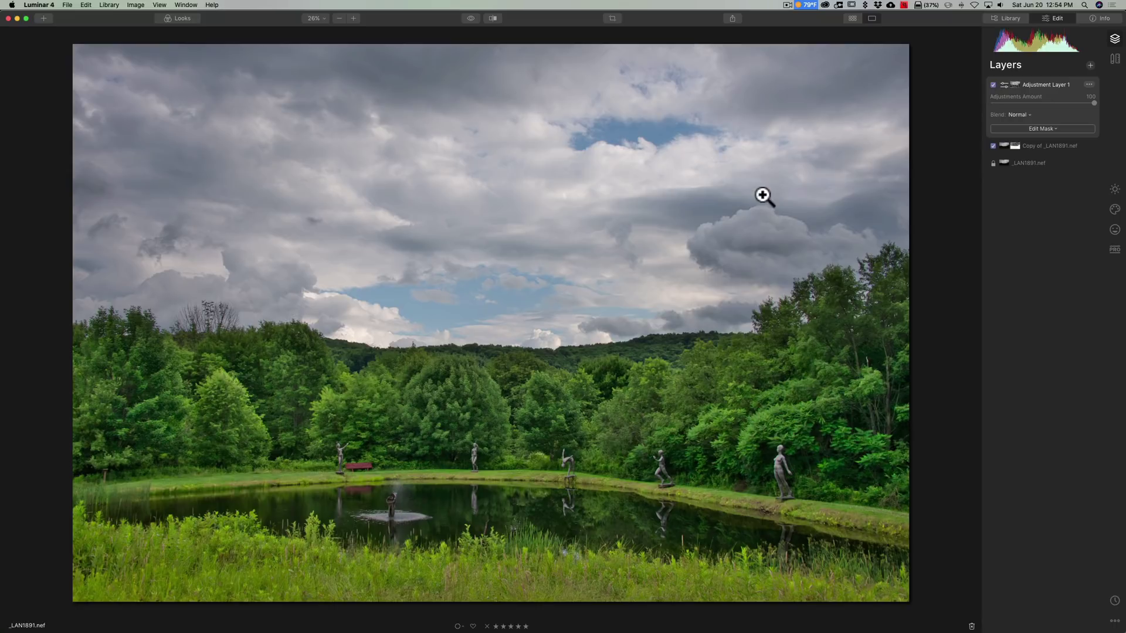
- In Essentials Color on Adjustment Layer 1, lower blue Luminance to -59
click(1113, 189)
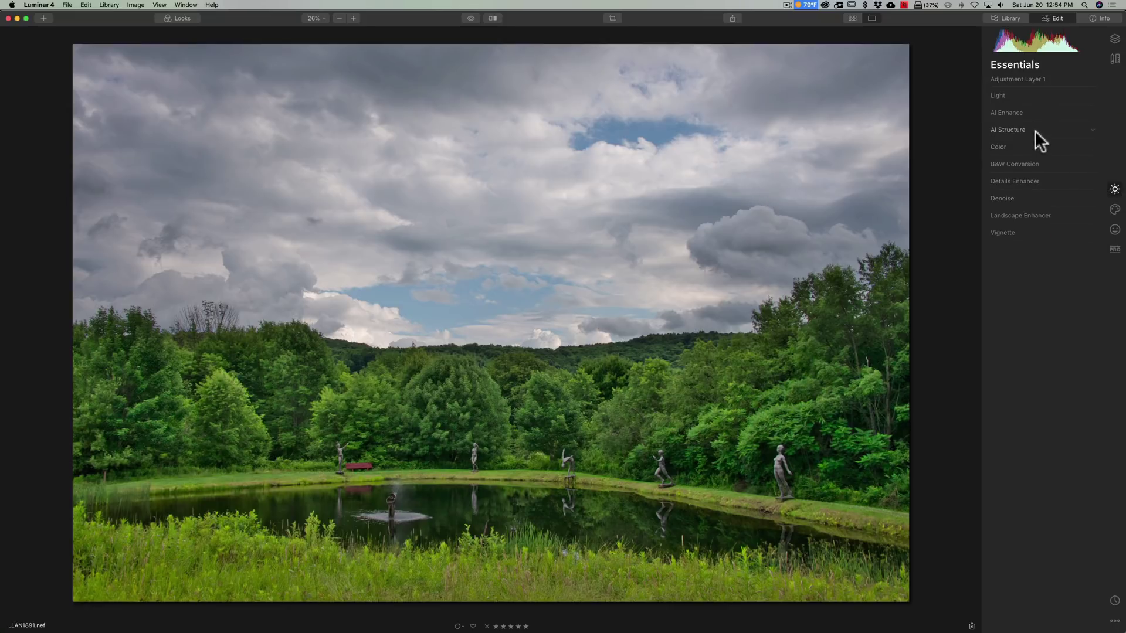
click(1043, 148)
click(1029, 231)
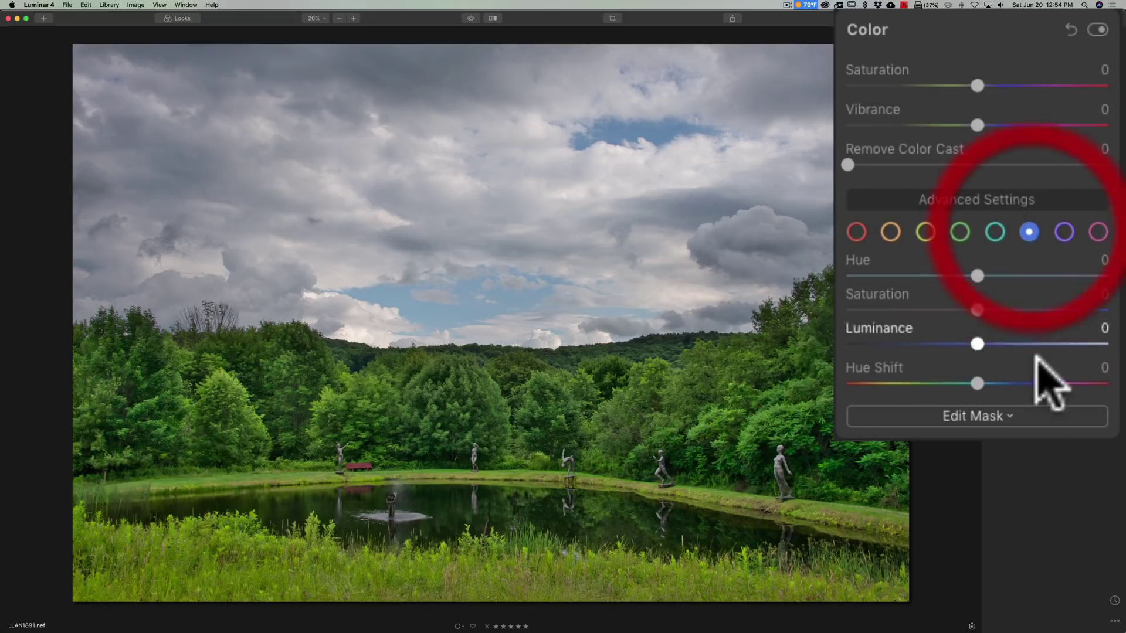
drag(976, 344, 900, 344)
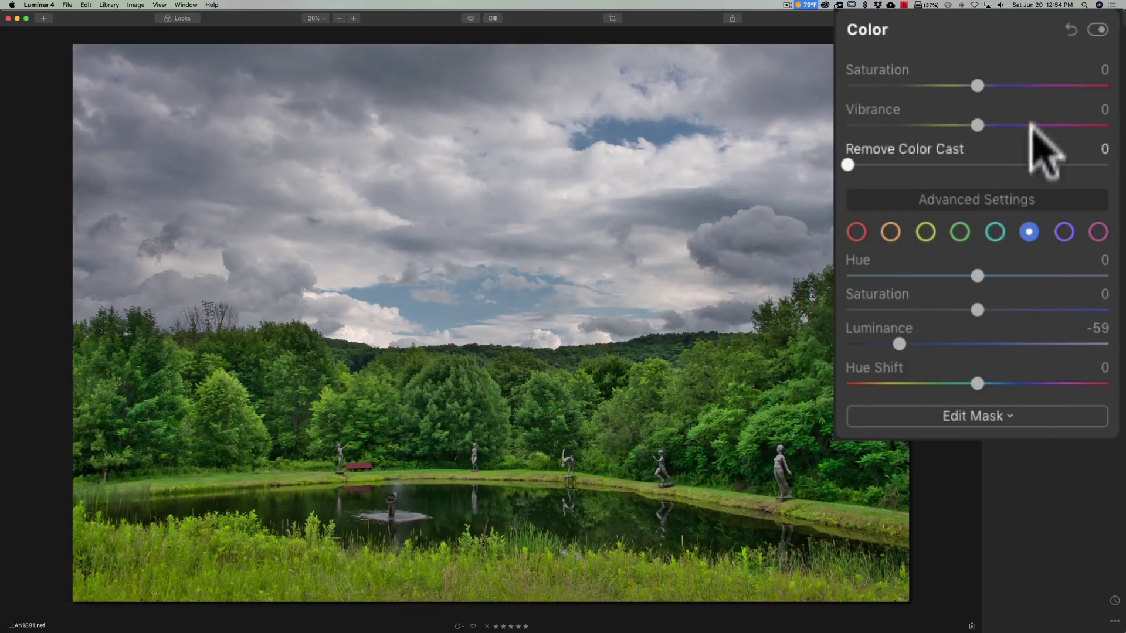
click(956, 32)
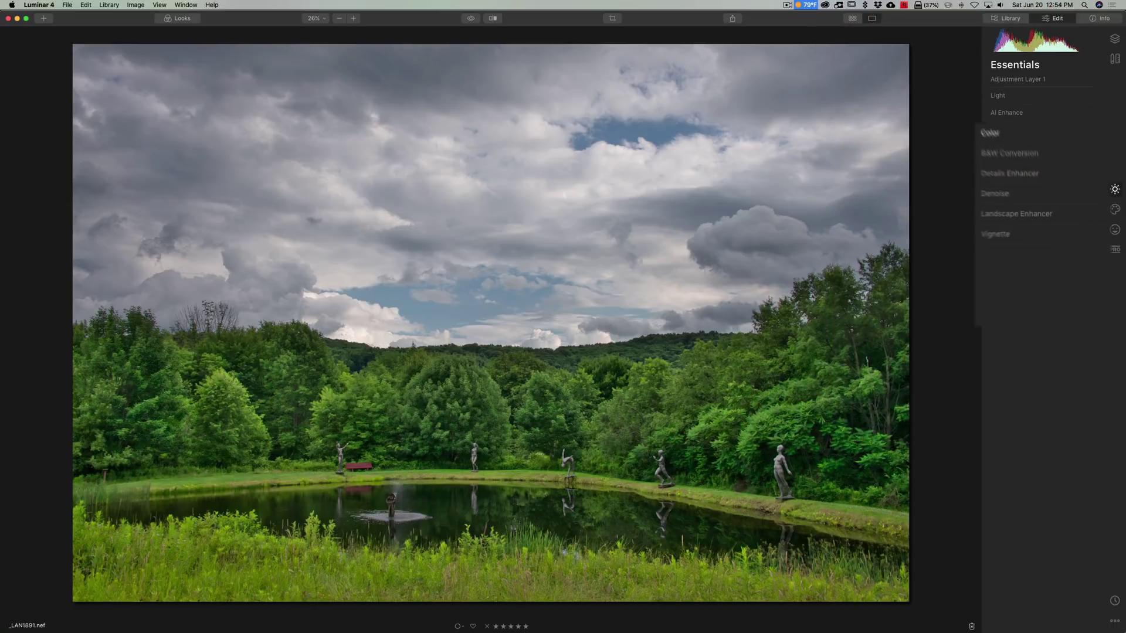
- Set Details Enhancer Large Details 11, Medium Details 13 and Small Details 14, leaving AI Structure unchanged
click(1036, 179)
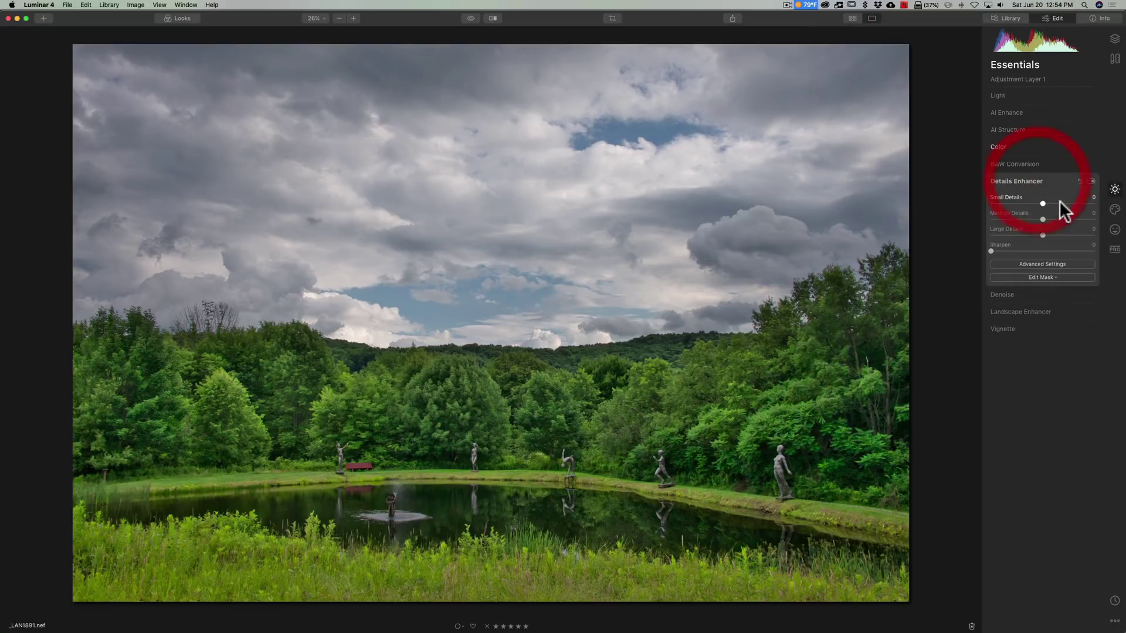
drag(976, 240, 991, 242)
drag(977, 203, 987, 204)
drag(977, 164, 1005, 168)
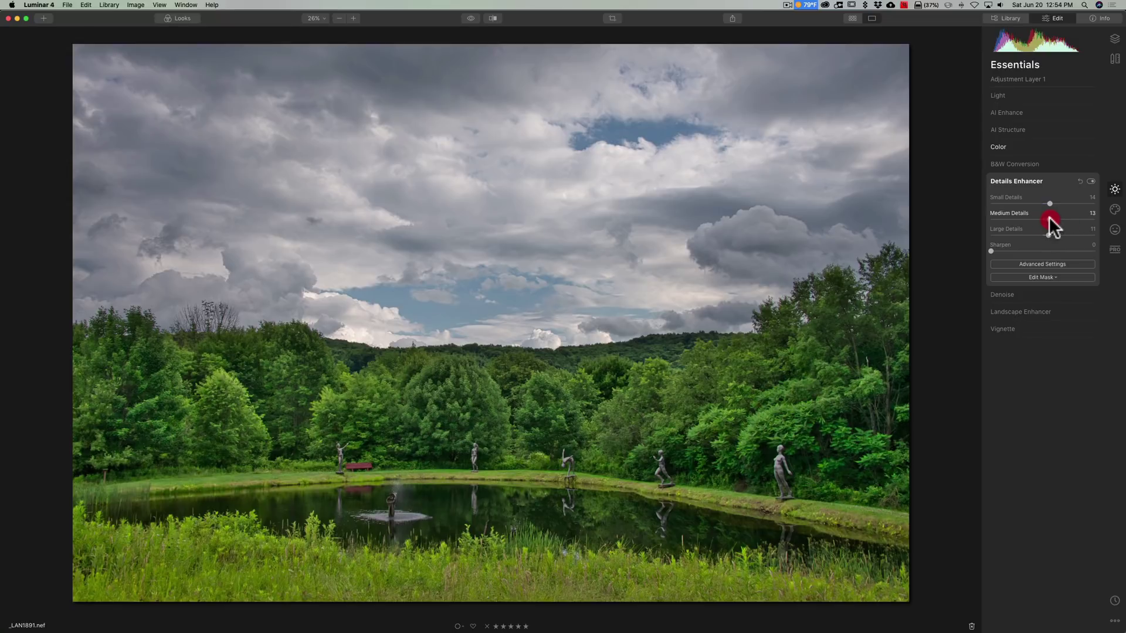
click(1039, 177)
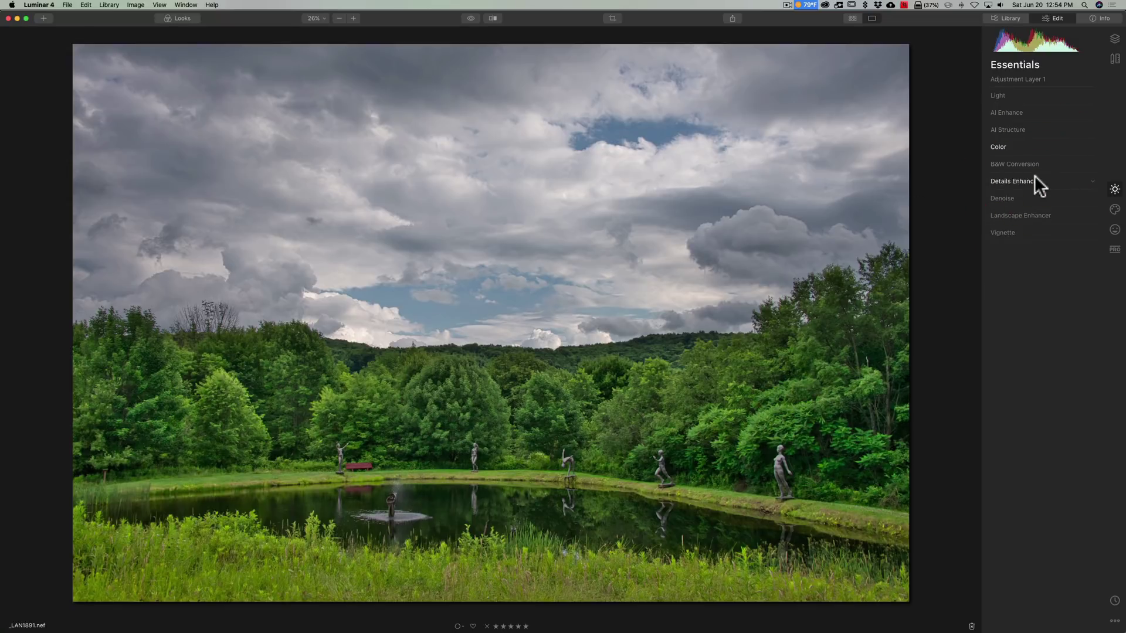
click(1032, 125)
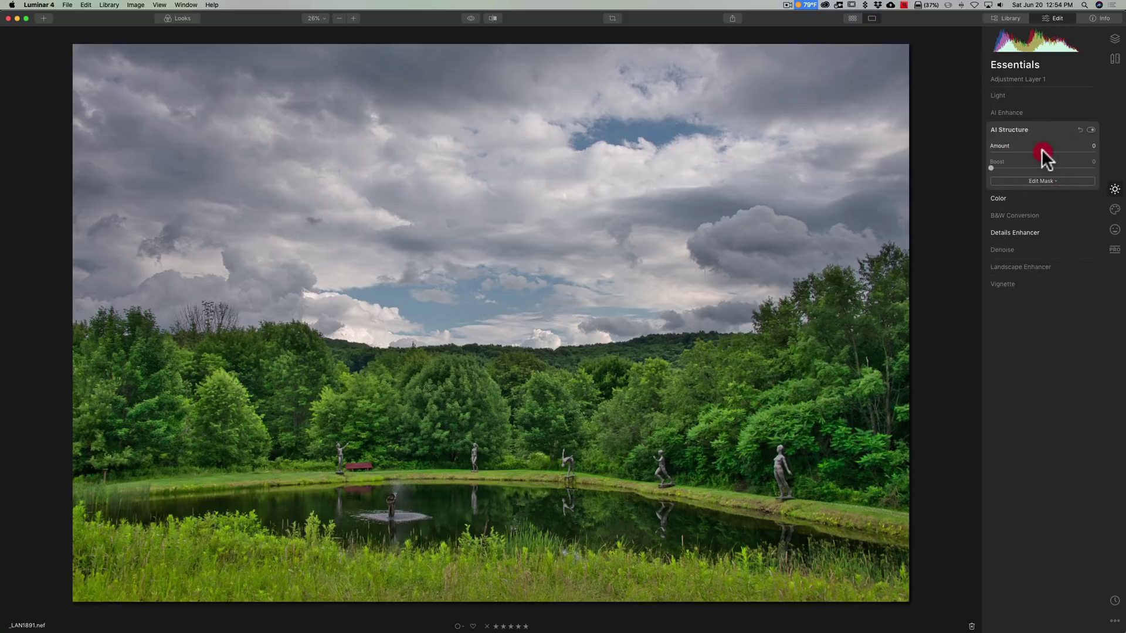
click(1043, 130)
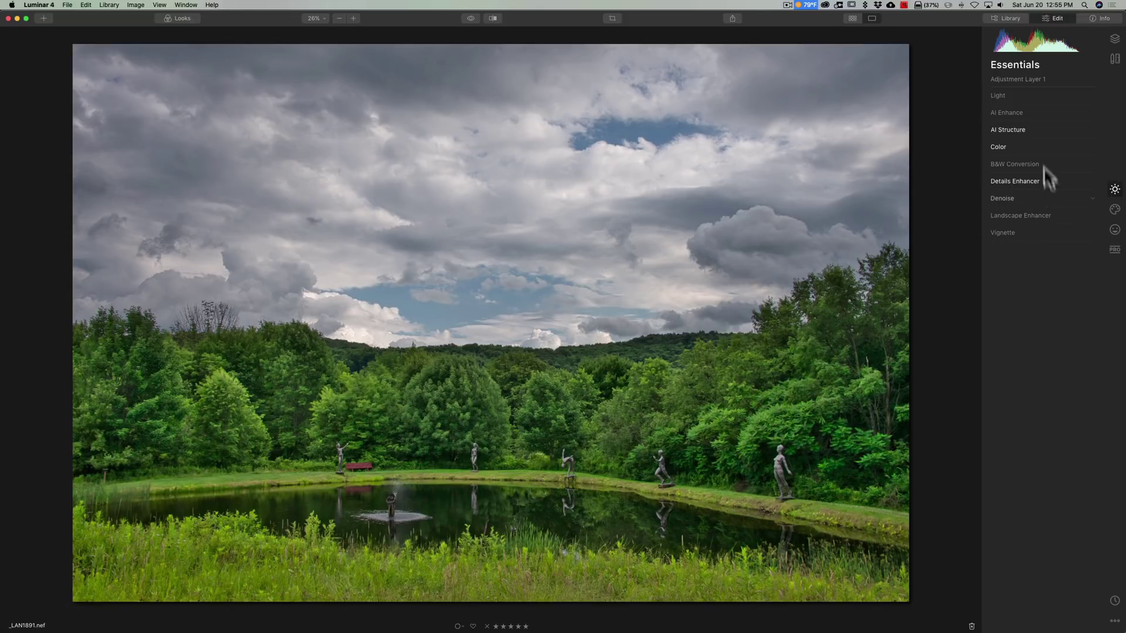
- From the Layers panel's + menu, add a new adjustment layer above Adjustment Layer 1
click(1041, 95)
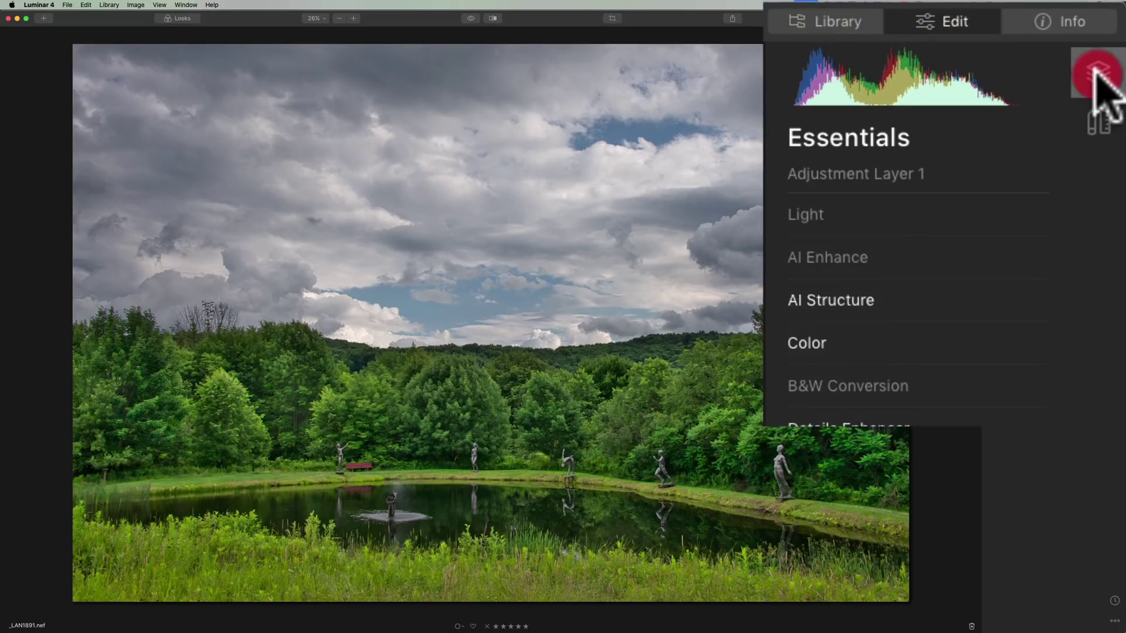
click(1099, 68)
click(1033, 139)
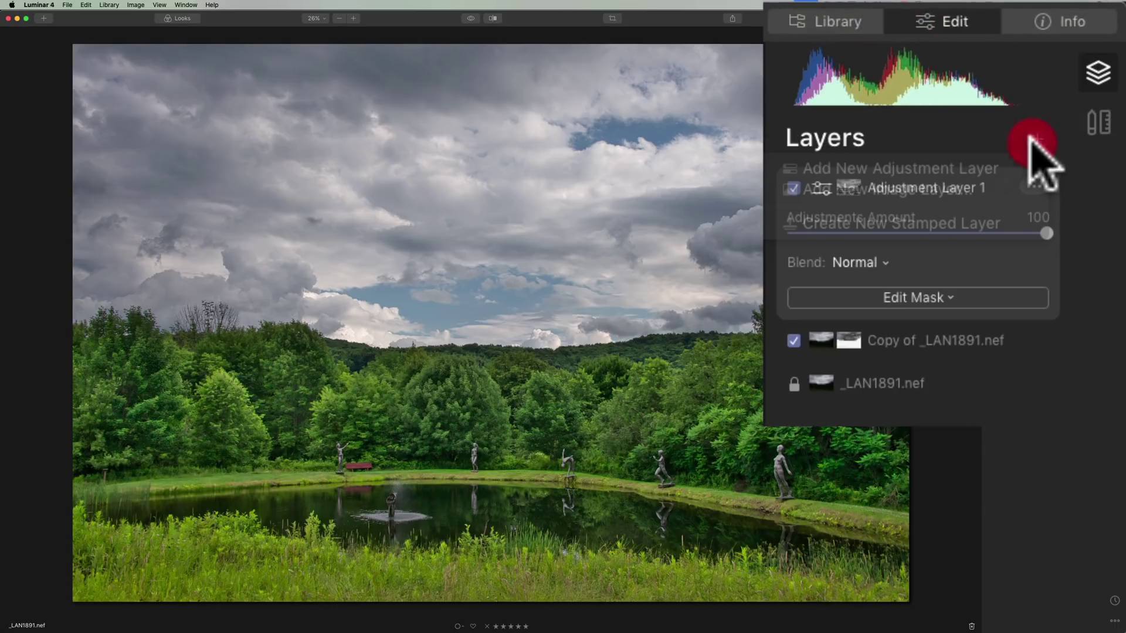
click(914, 170)
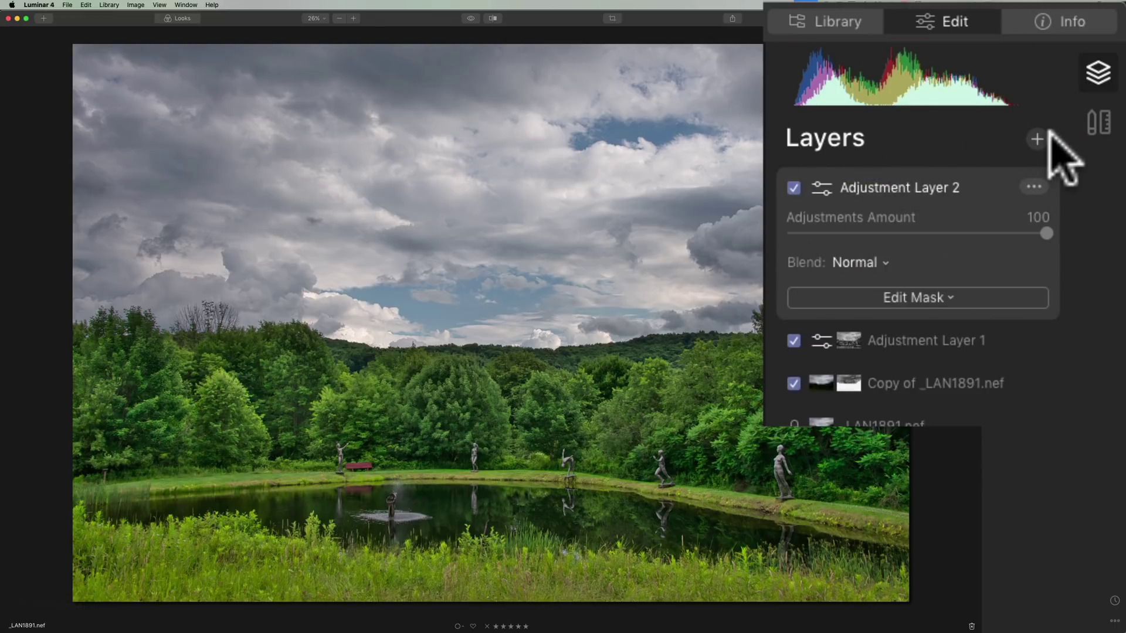
- In Essentials Light, test Exposure at -5.00 and reset it back to 0.00
click(1098, 122)
click(1114, 189)
click(1035, 95)
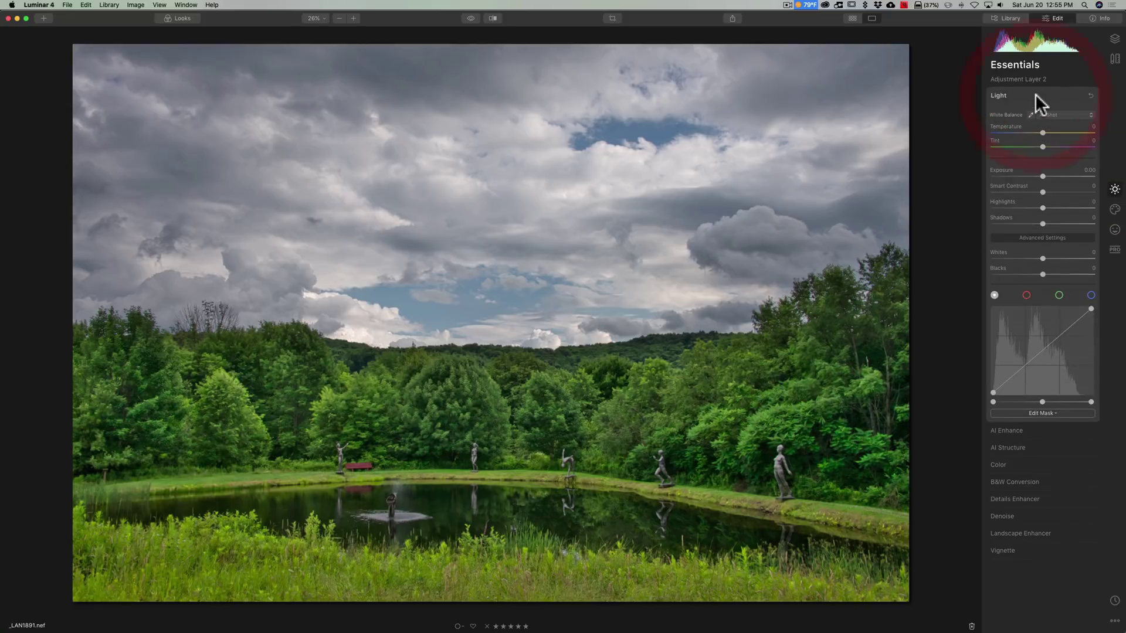
drag(1042, 176, 499, 169)
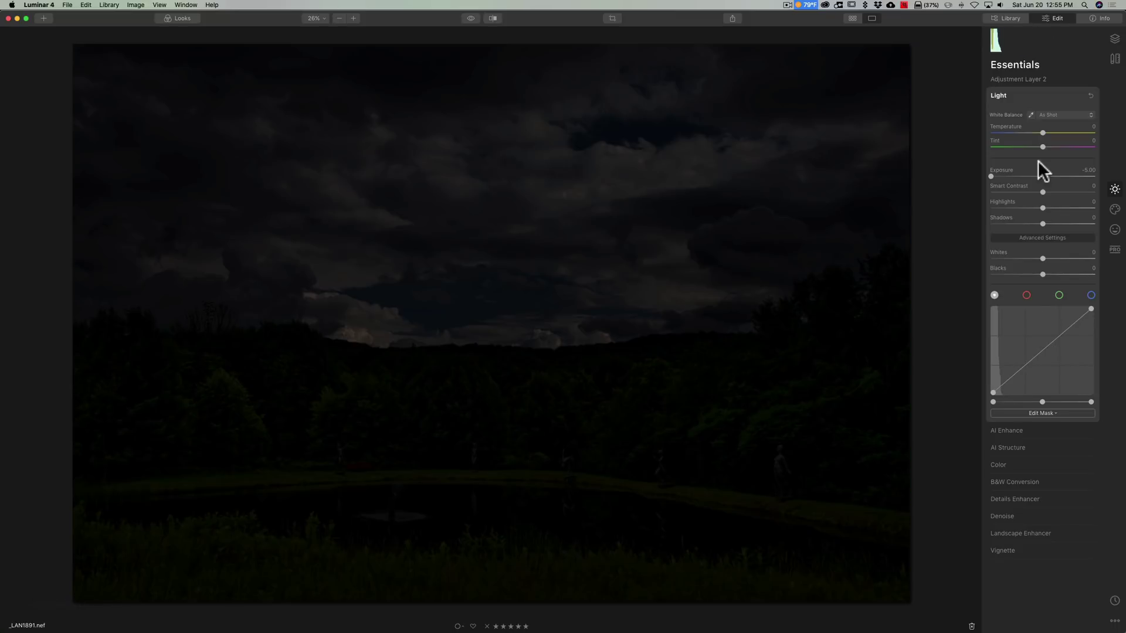
double_click(991, 175)
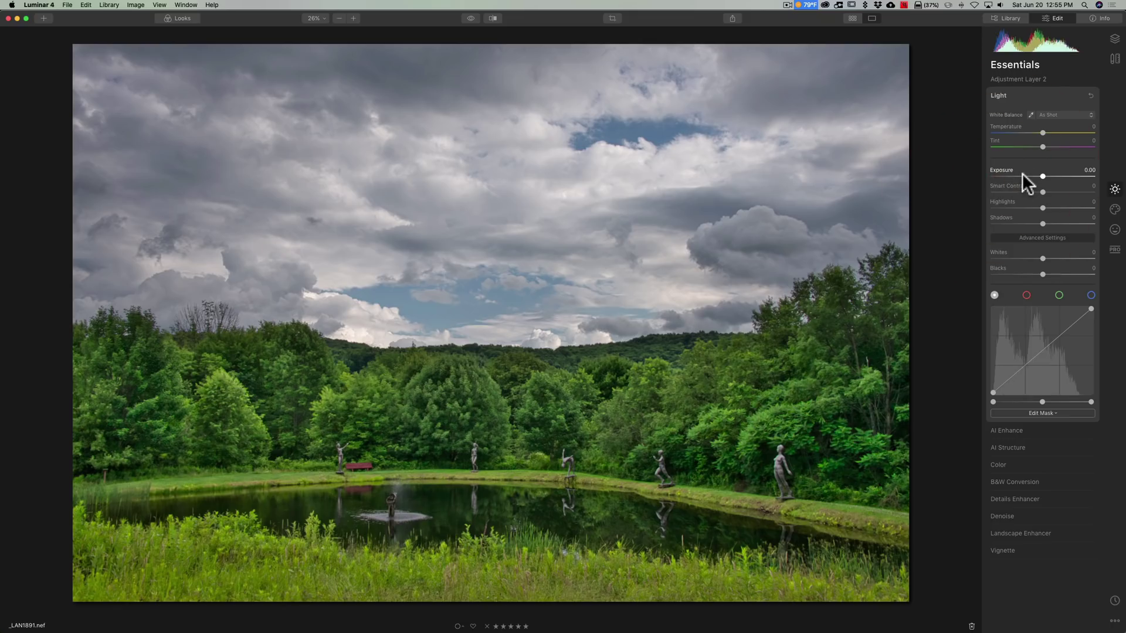
click(1029, 91)
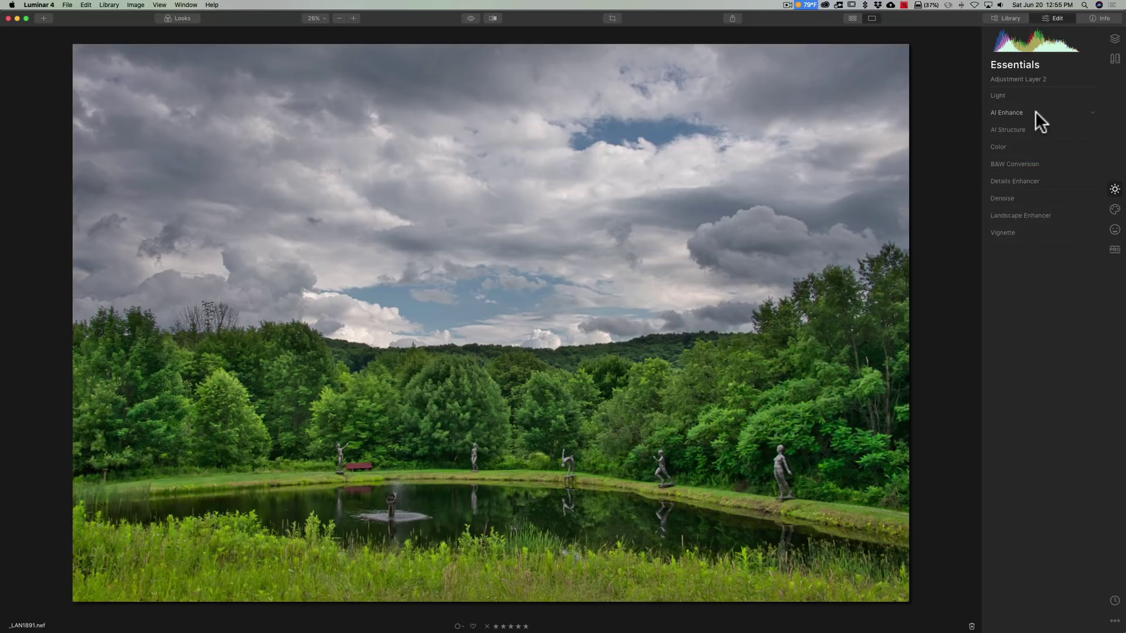
- Raise AI Accent to 9 in AI Enhance on Adjustment Layer 2
click(1035, 112)
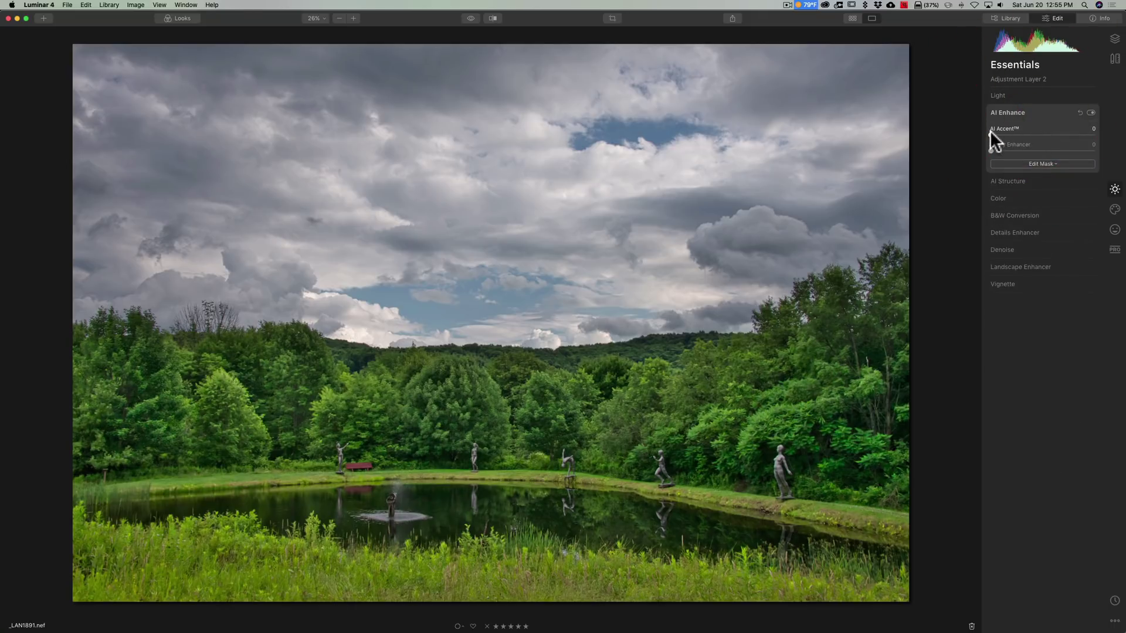
drag(999, 132, 1005, 131)
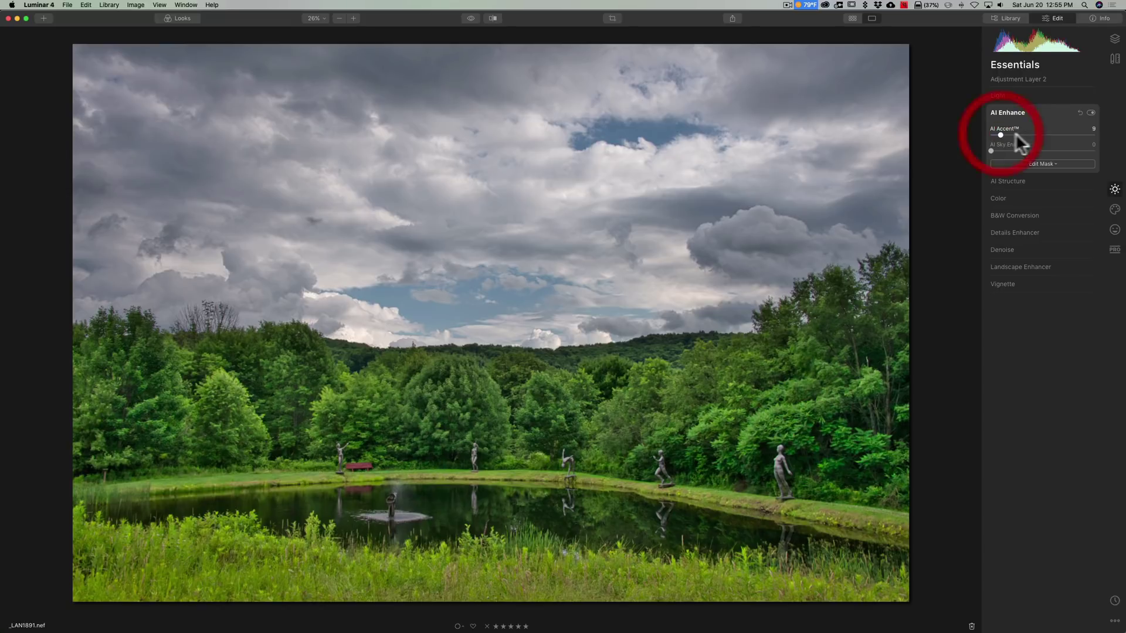
click(1017, 111)
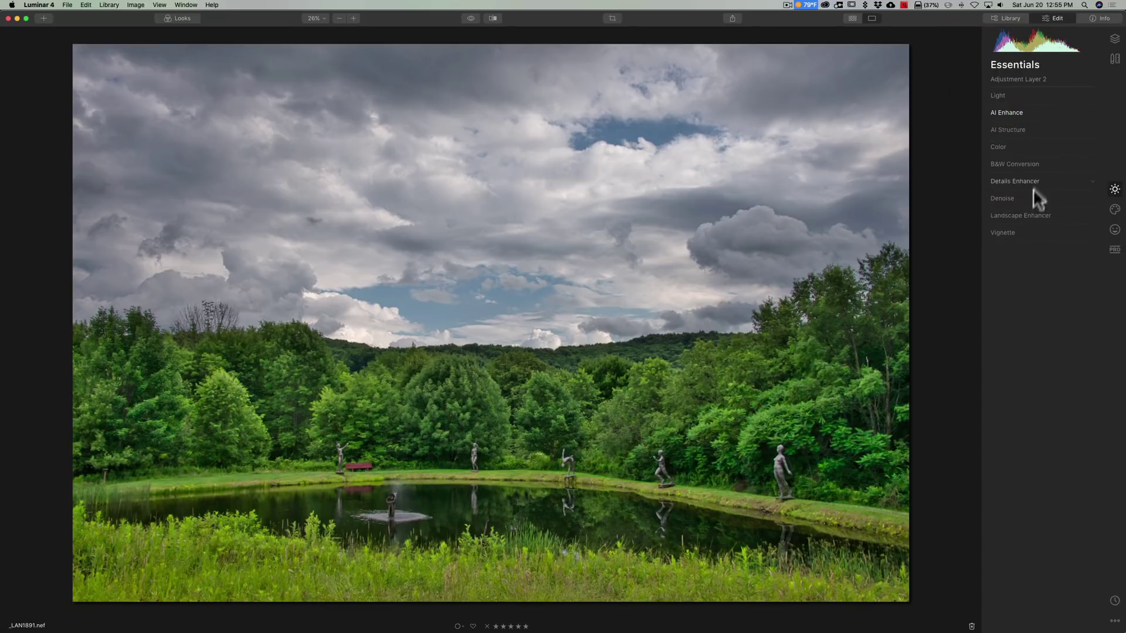
- Add a subtle dark vignette with Amount -40
click(1024, 232)
click(1038, 272)
drag(1036, 270, 1023, 269)
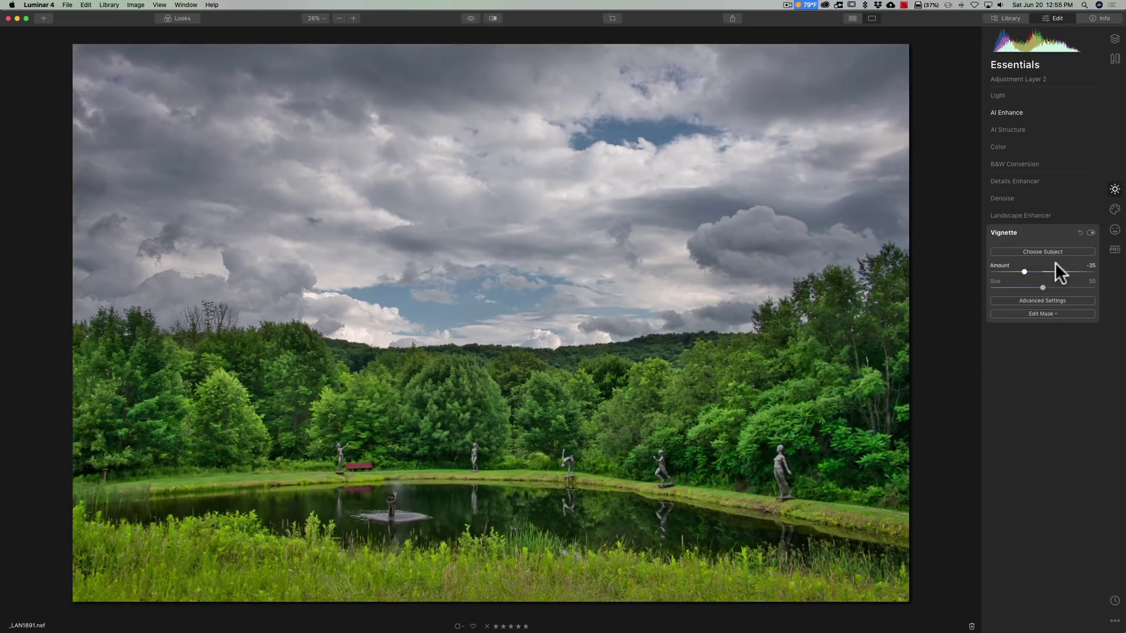
drag(1020, 268, 1019, 269)
click(1030, 231)
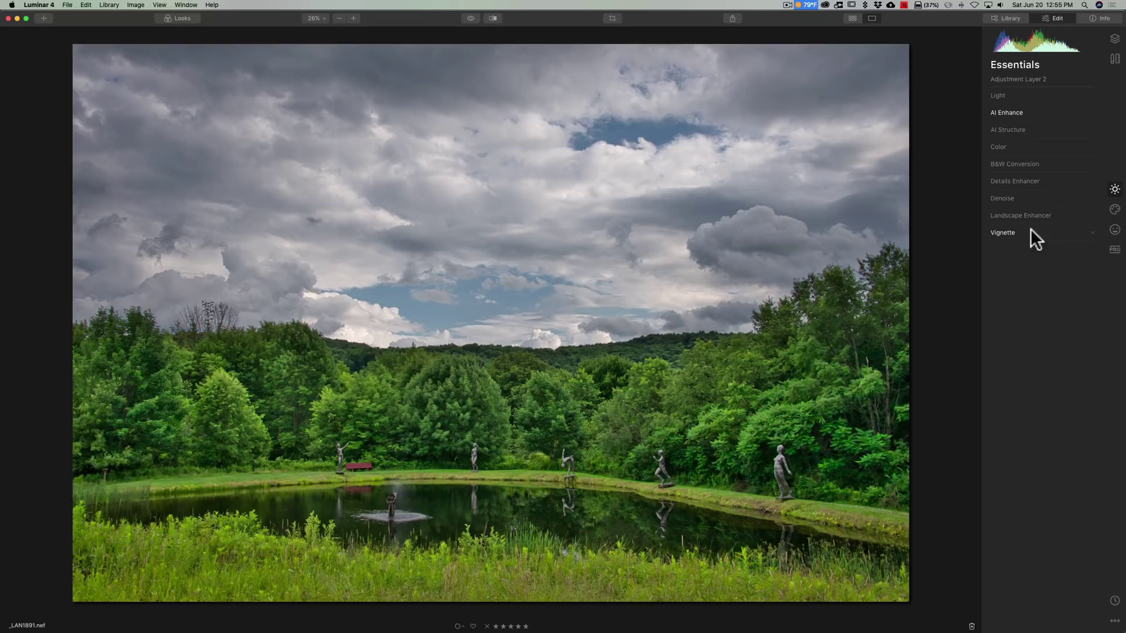
- Expand Details Enhancer on Adjustment Layer 2, leaving its Edit Mask options unused
click(1032, 180)
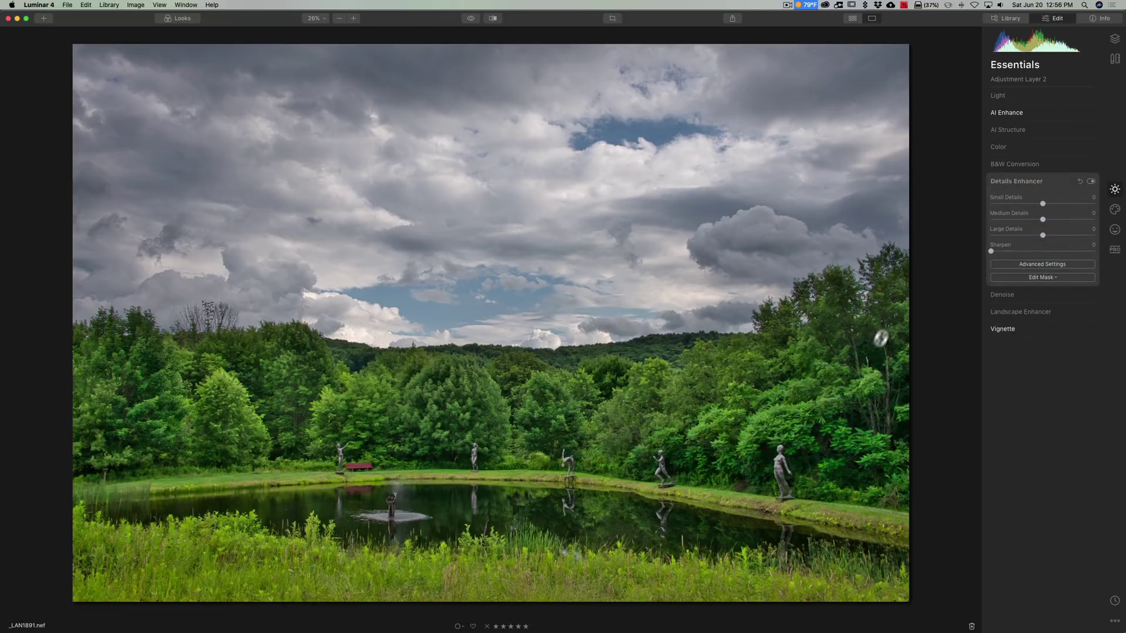
click(986, 333)
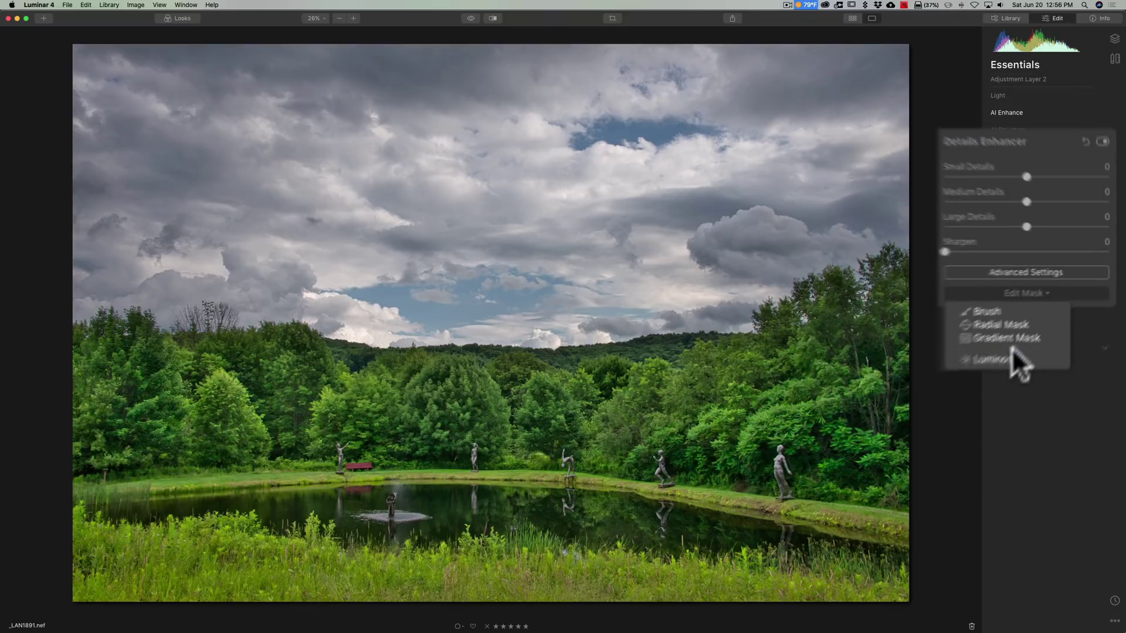
click(1033, 305)
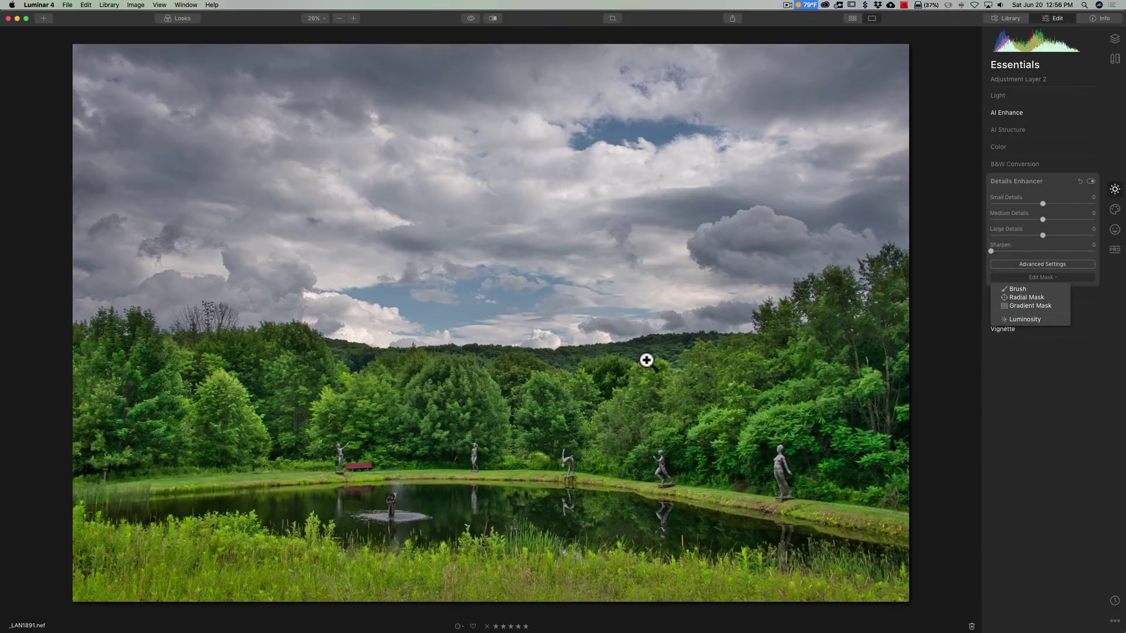
click(1009, 265)
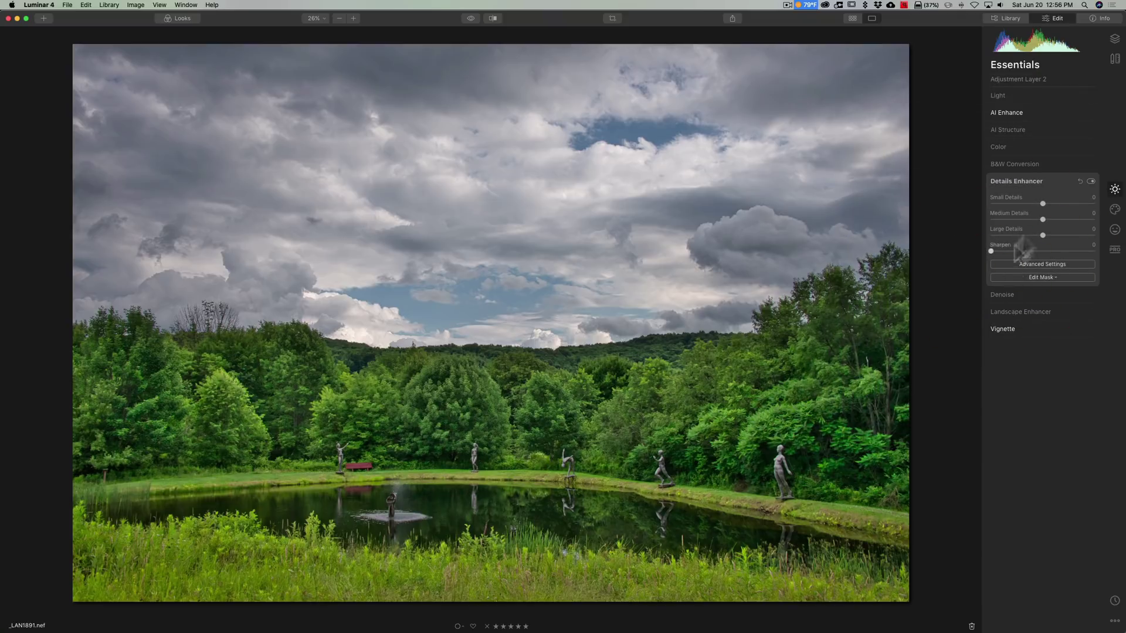